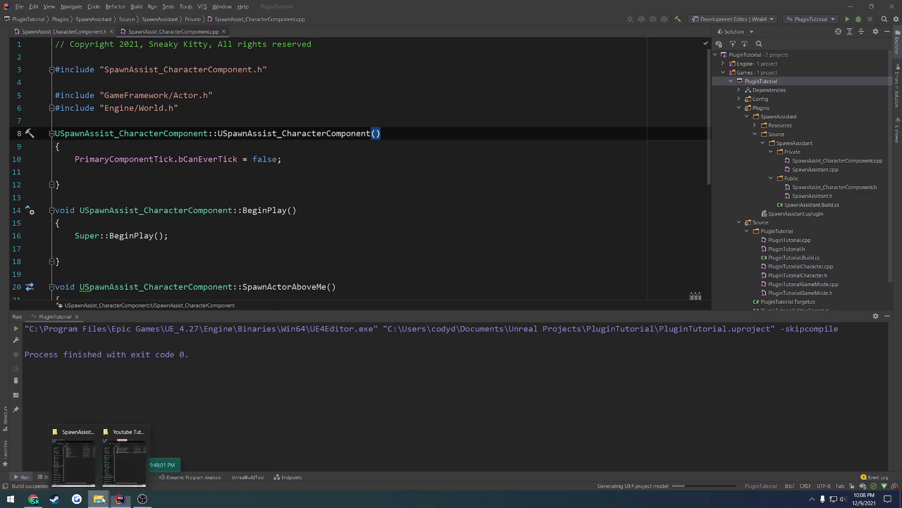
- Switch from Rider to the Marketplace Seller Portal's published products page in Chrome
click(125, 448)
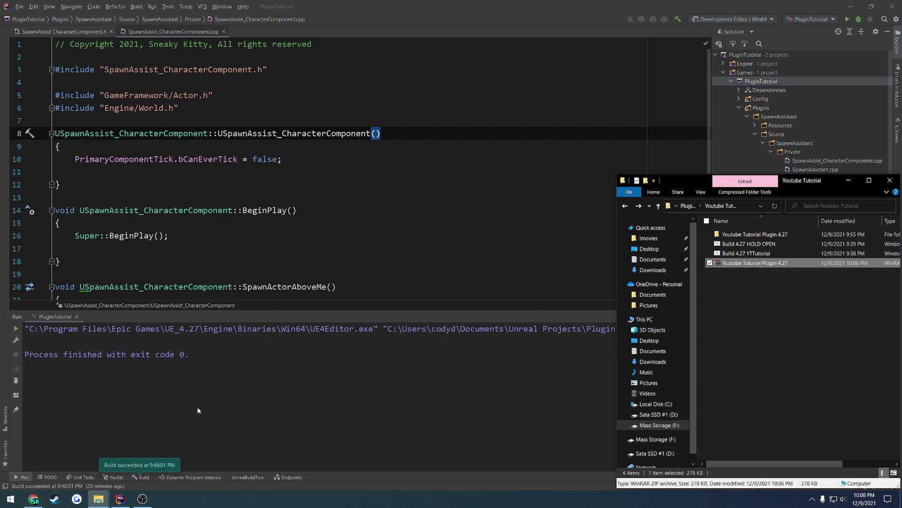
click(33, 498)
click(62, 7)
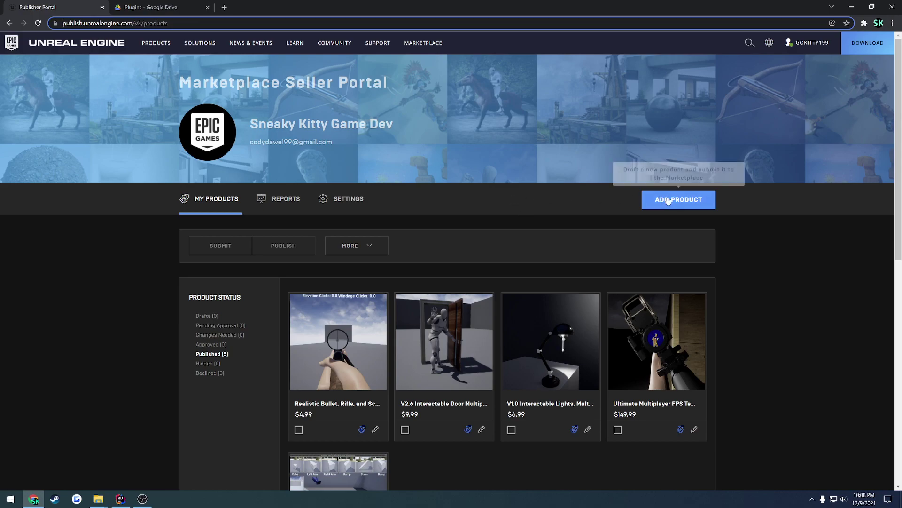
- Start a new product draft and enter the title 'My Example Plugin'
click(686, 200)
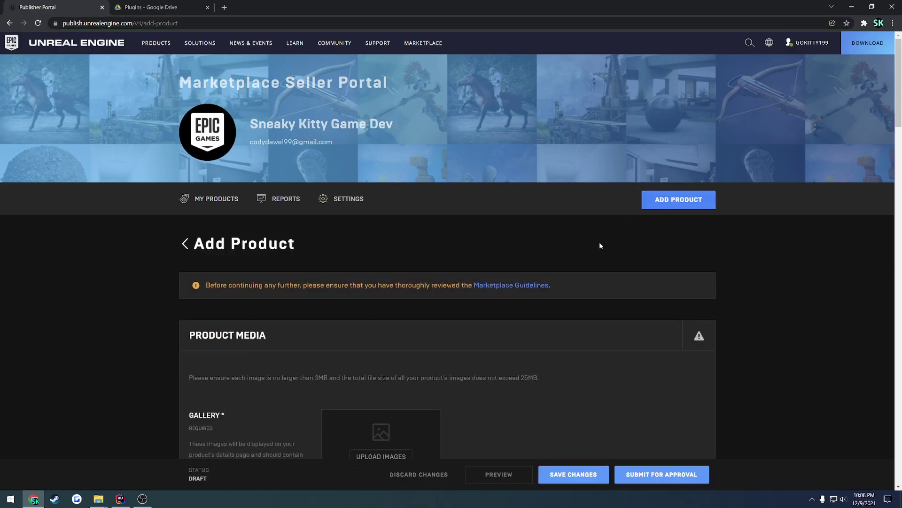
scroll(588, 258, down, 4)
scroll(566, 250, down, 1)
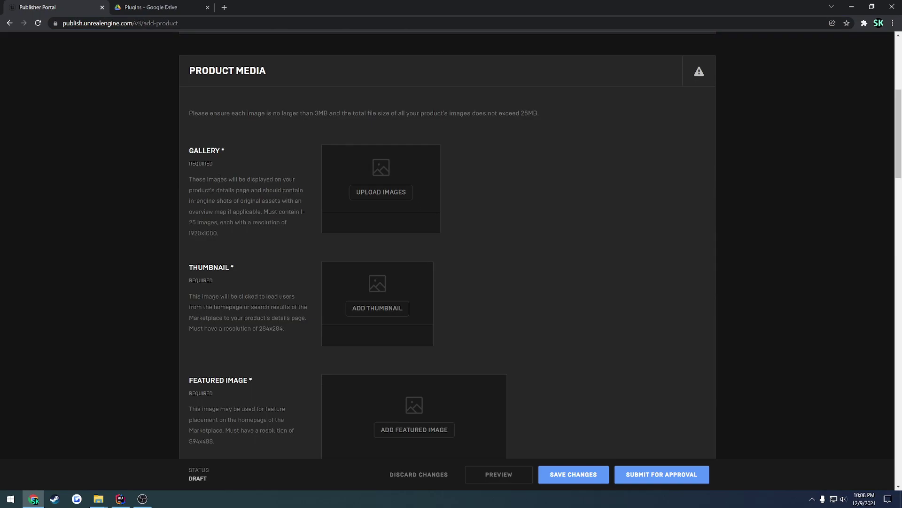
drag(195, 151, 245, 215)
click(235, 256)
scroll(255, 219, down, 1)
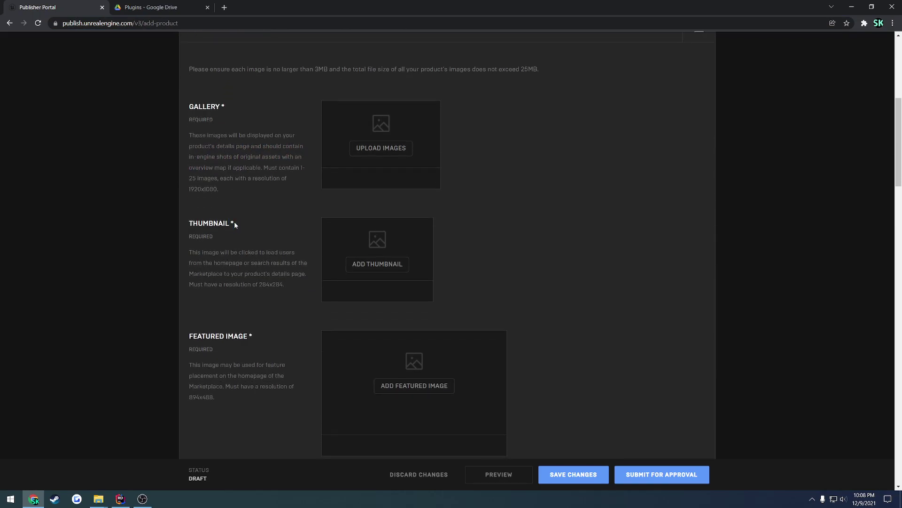
scroll(234, 222, down, 5)
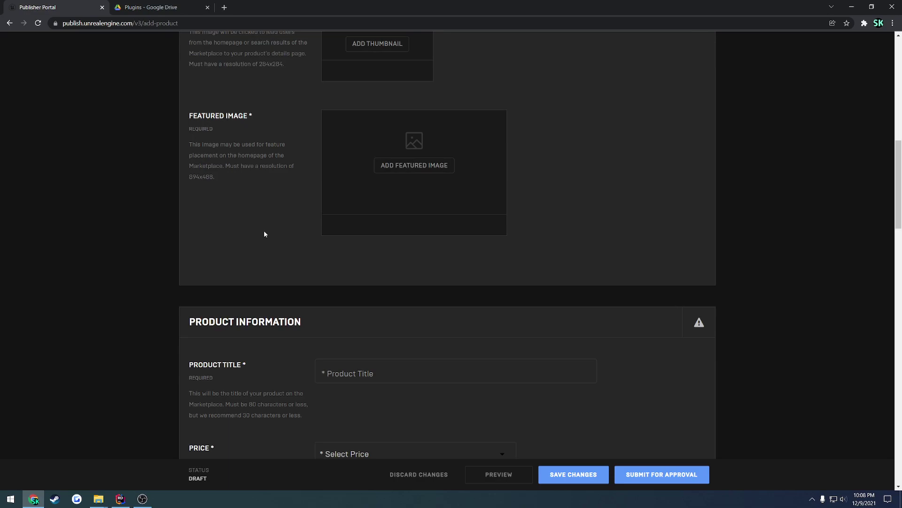
scroll(264, 234, down, 3)
click(338, 241)
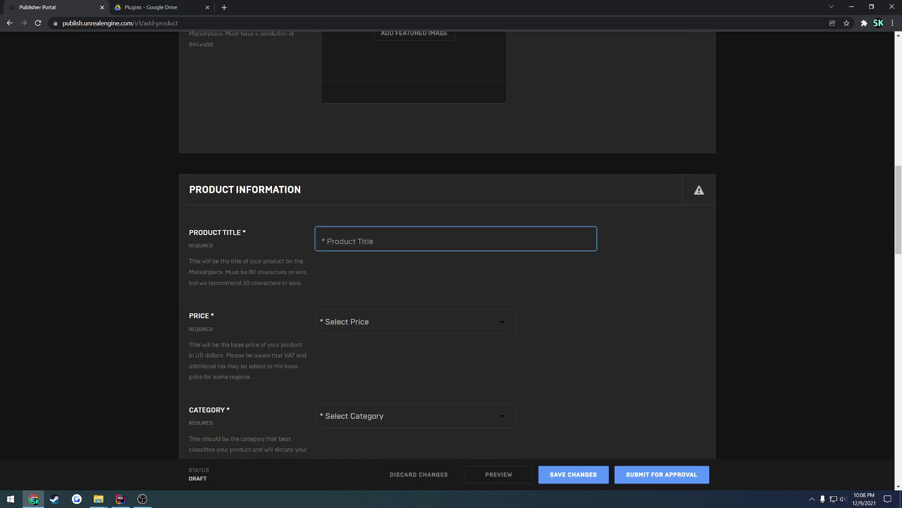
text(My Example Plugin)
- Set the draft's price to Free and its category to Code Plugins
click(388, 325)
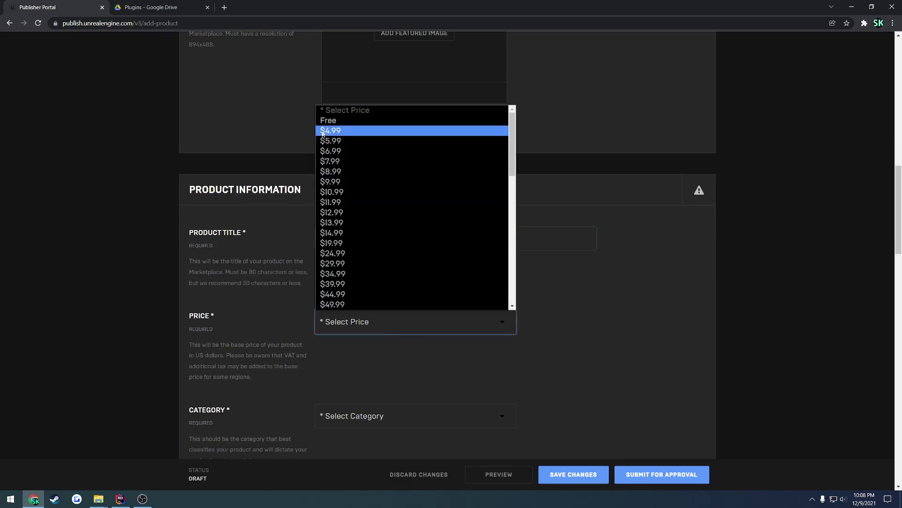
click(324, 122)
scroll(363, 378, down, 1)
scroll(364, 377, down, 1)
click(362, 287)
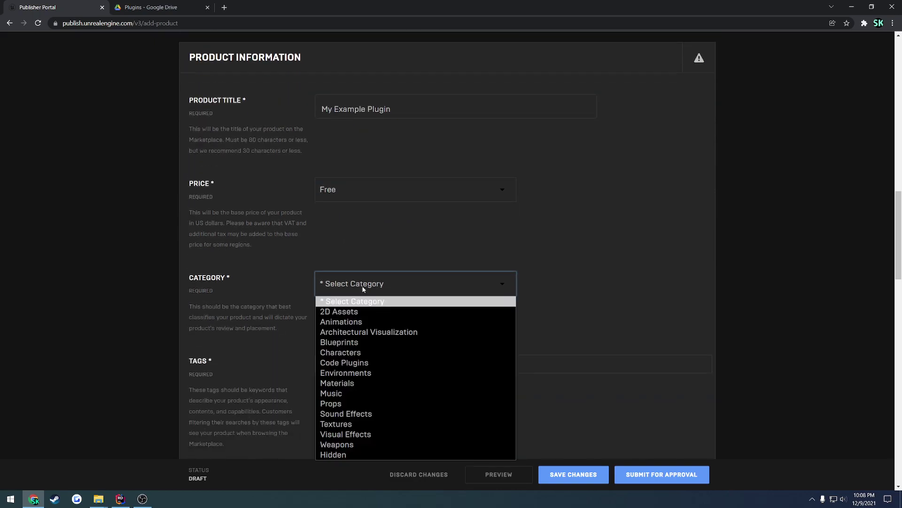
click(348, 362)
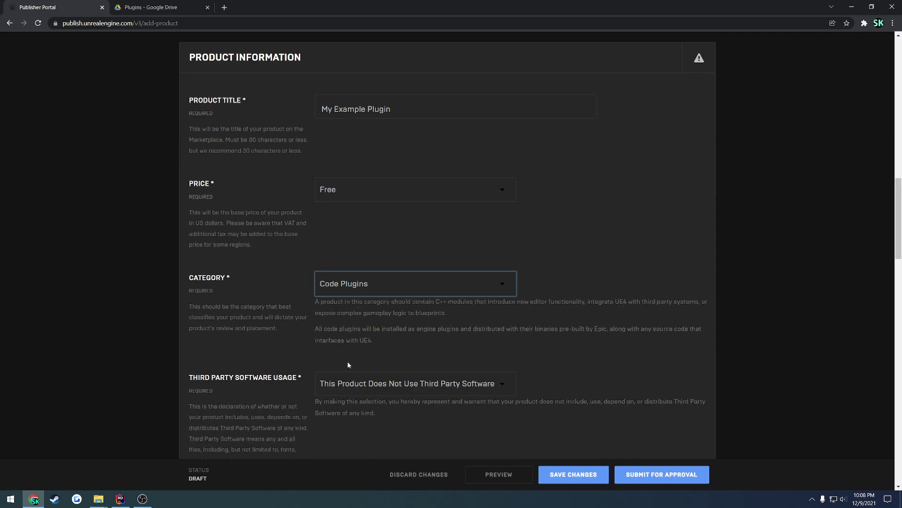
scroll(350, 353, down, 1)
scroll(353, 341, down, 1)
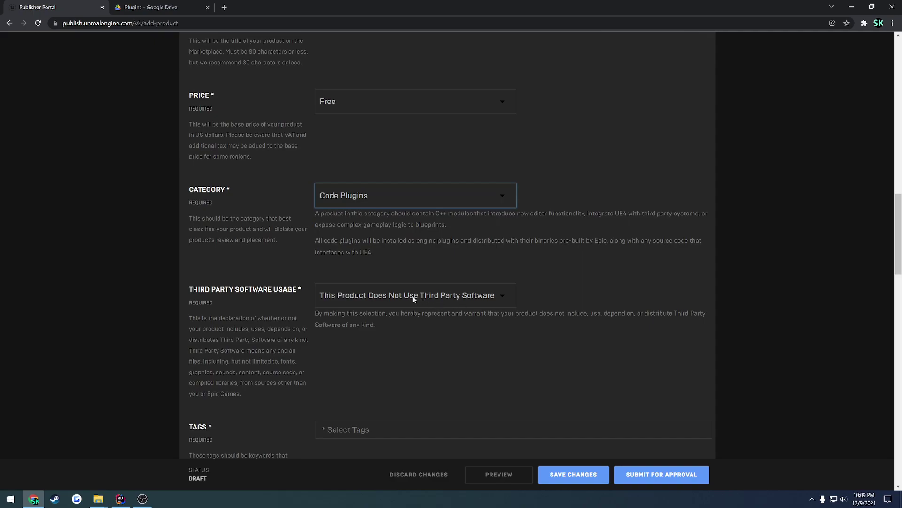
- Add the SPAWN SYSTEM tag to the product
scroll(414, 299, down, 3)
click(372, 253)
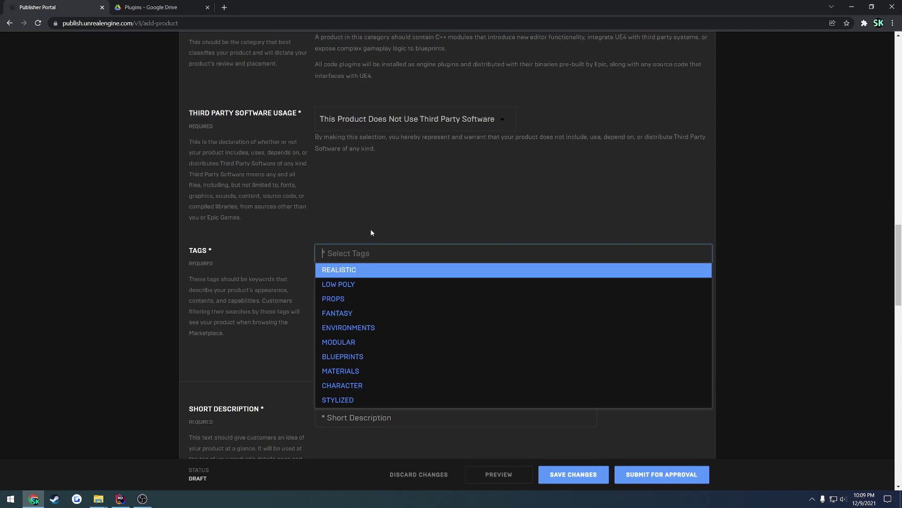
text(spawn)
click(342, 269)
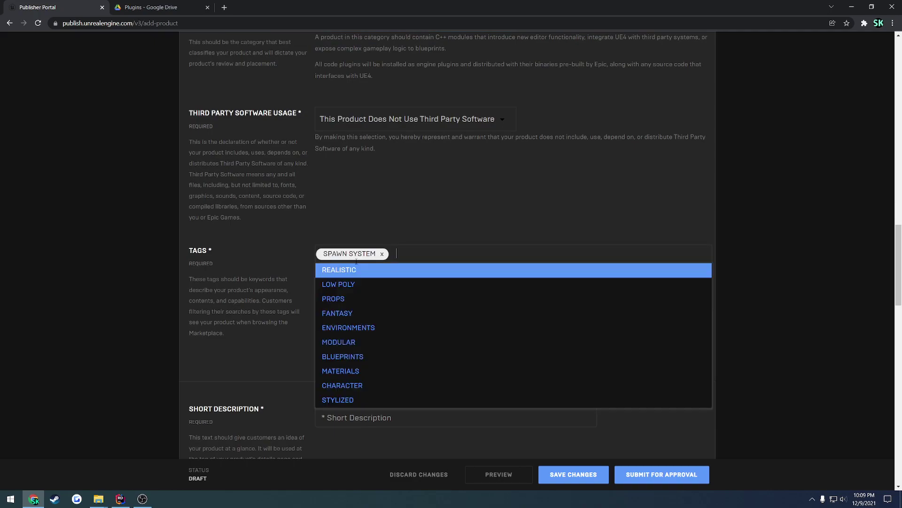
click(398, 215)
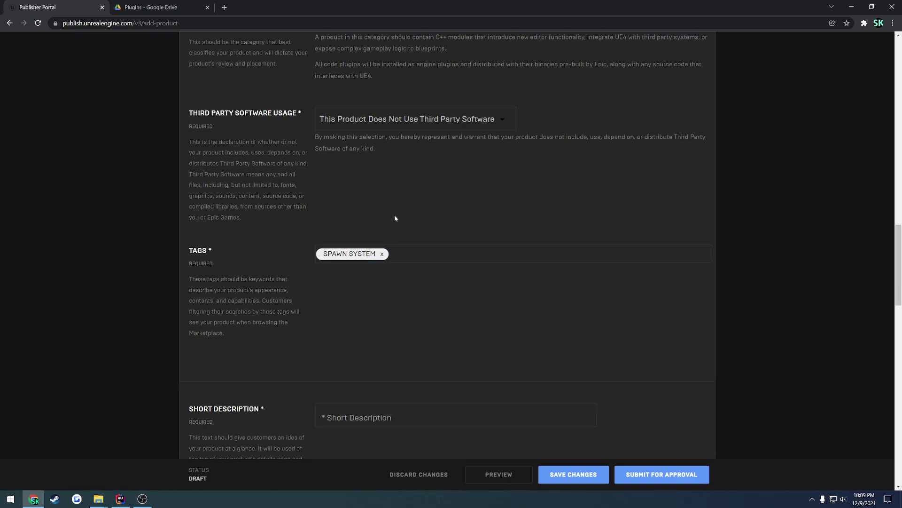
- Enter 'Example Description' as the short description
scroll(409, 226, down, 4)
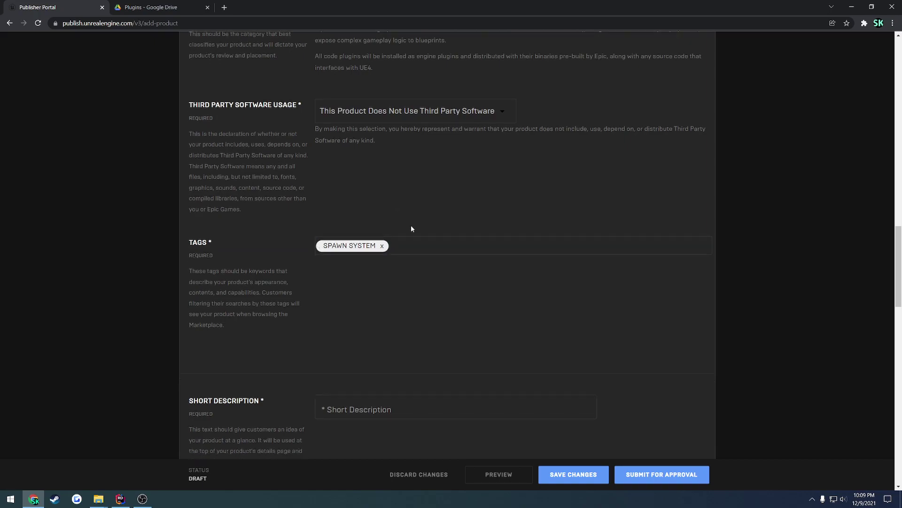
click(403, 242)
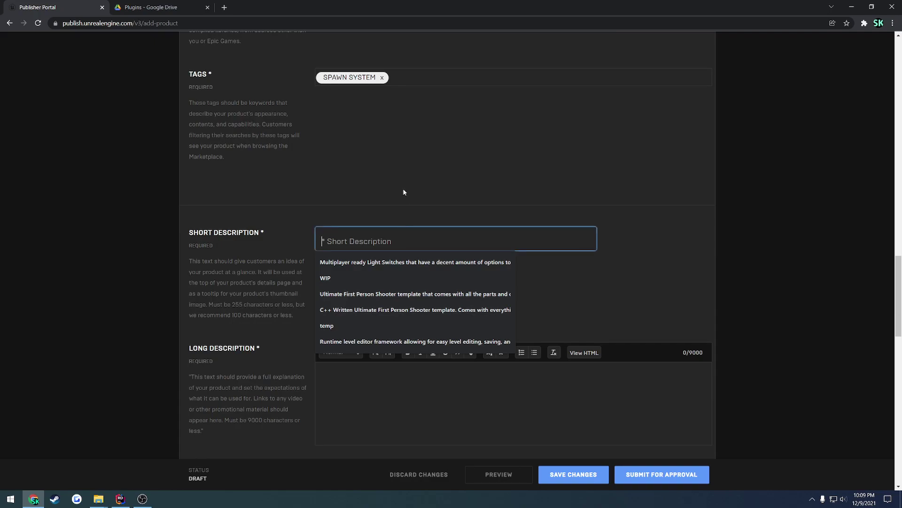
text(Example Description)
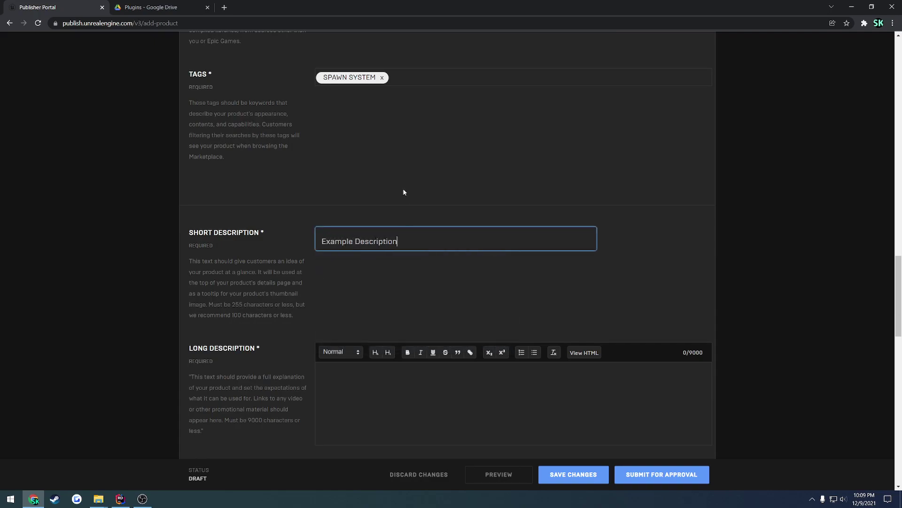
scroll(399, 235, down, 3)
- Type filler long description text and delete the bracketed Features and Code Modules hints
click(395, 280)
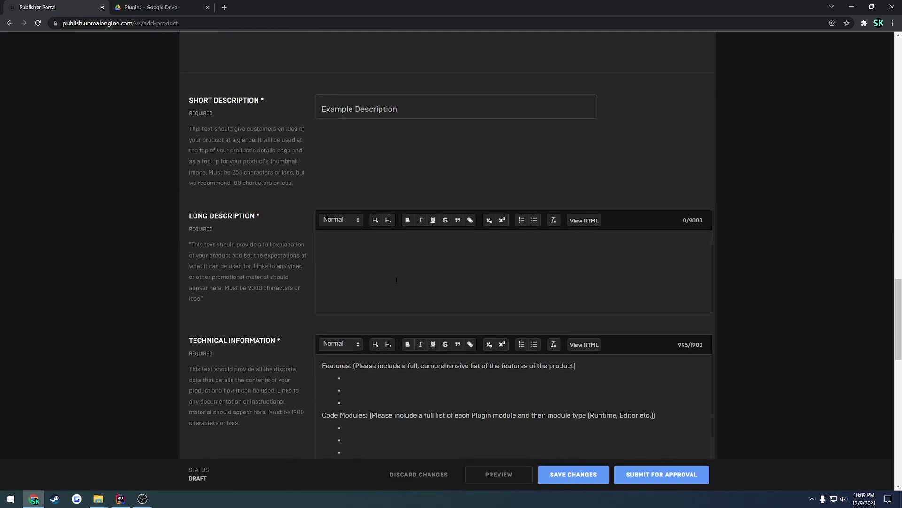
text(lasjdfajslfjas jflkasj flajs lfajsd f)
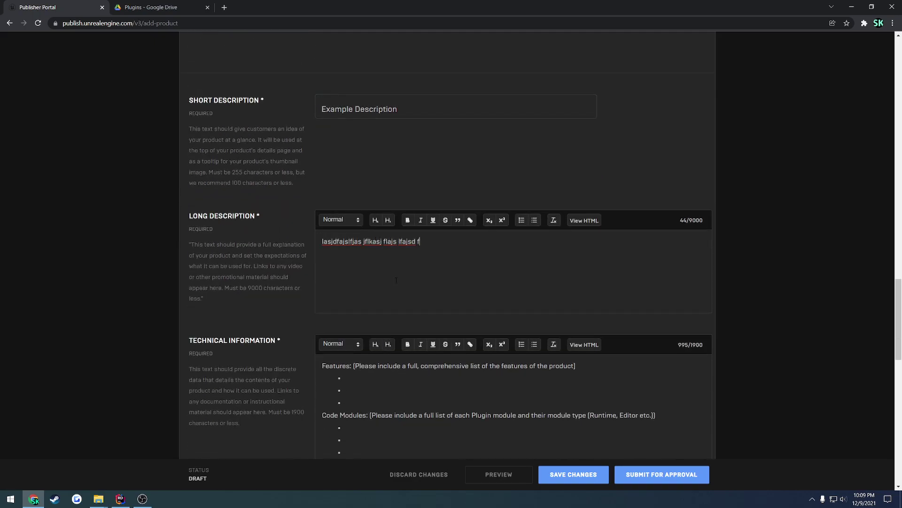
scroll(396, 280, down, 3)
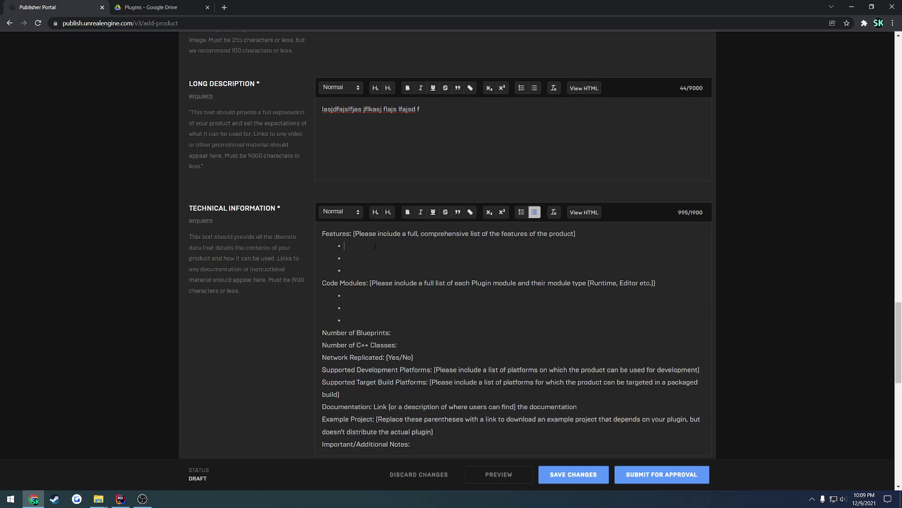
drag(352, 234, 577, 233)
key(BackSpace)
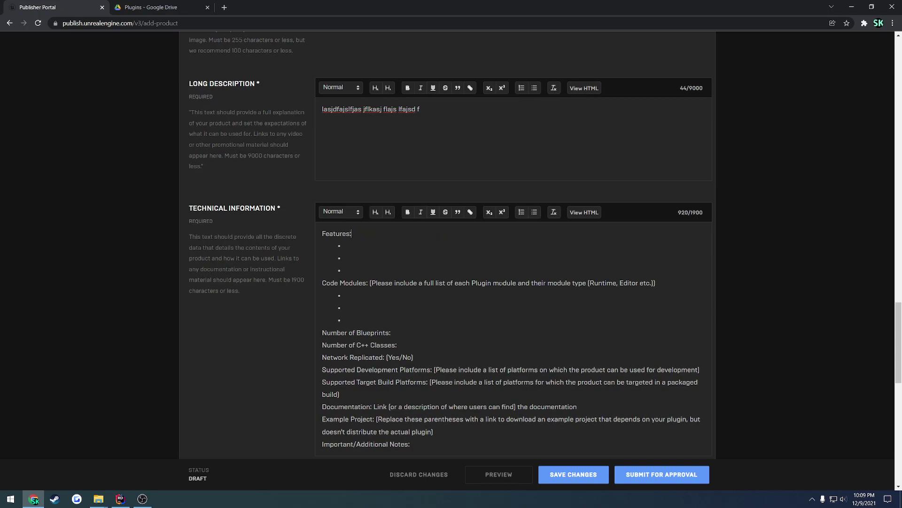
drag(368, 283, 657, 282)
key(BackSpace)
- List 'Helps Spawn Actors Above Head' as the only feature, removing empty bullets
click(347, 245)
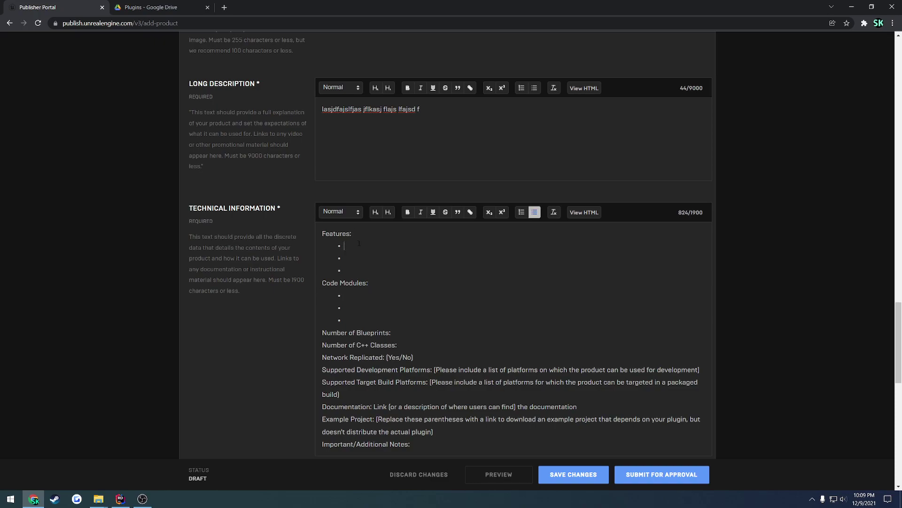
text(Spawn)
key(BackSpace)
key(BackSpace)
key(BackSpace)
key(BackSpace)
key(BackSpace)
text(Helps Spawn Actors Above Head)
key(Delete)
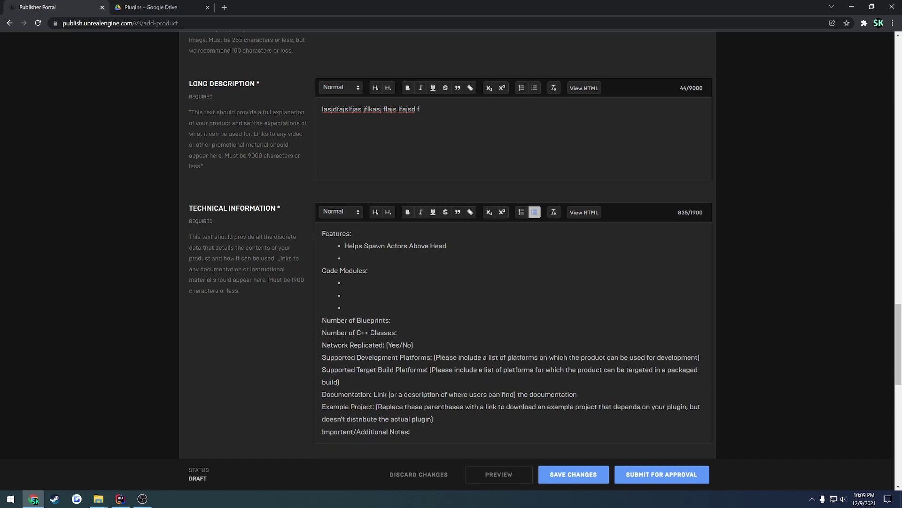
key(Delete)
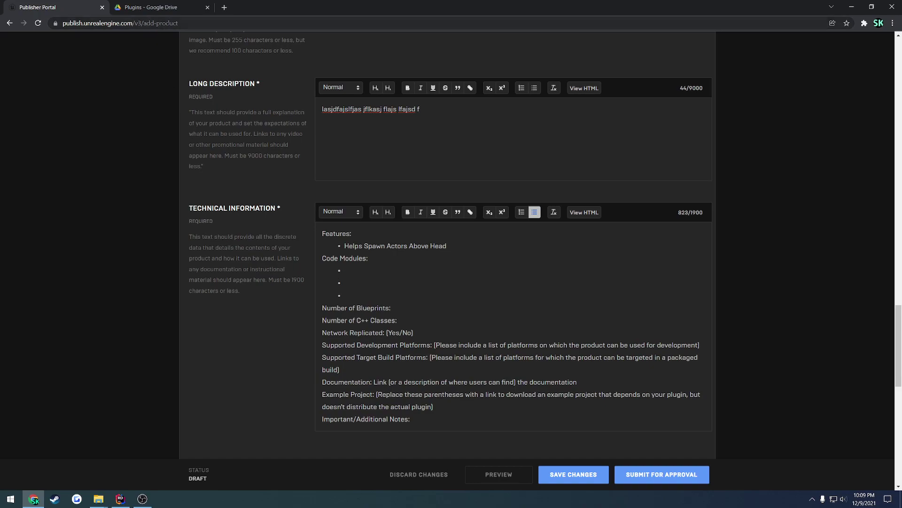
click(224, 8)
text(publ)
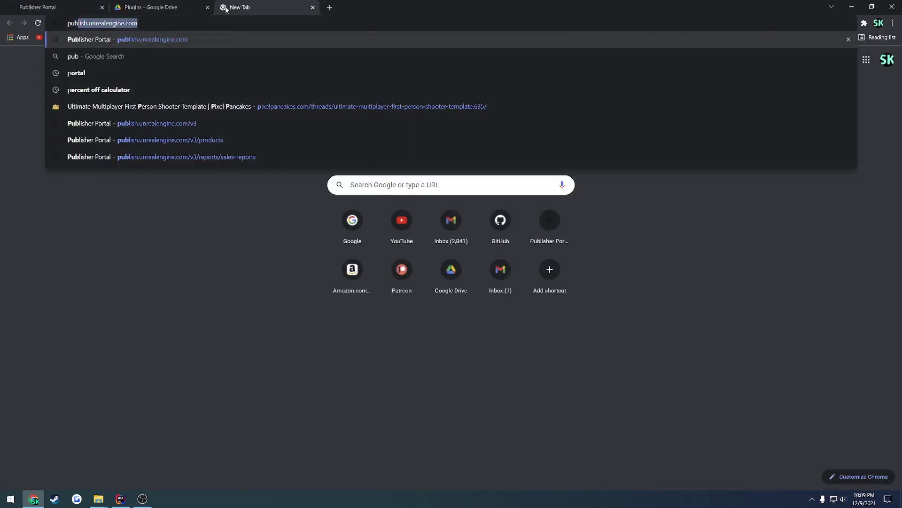
key(Return)
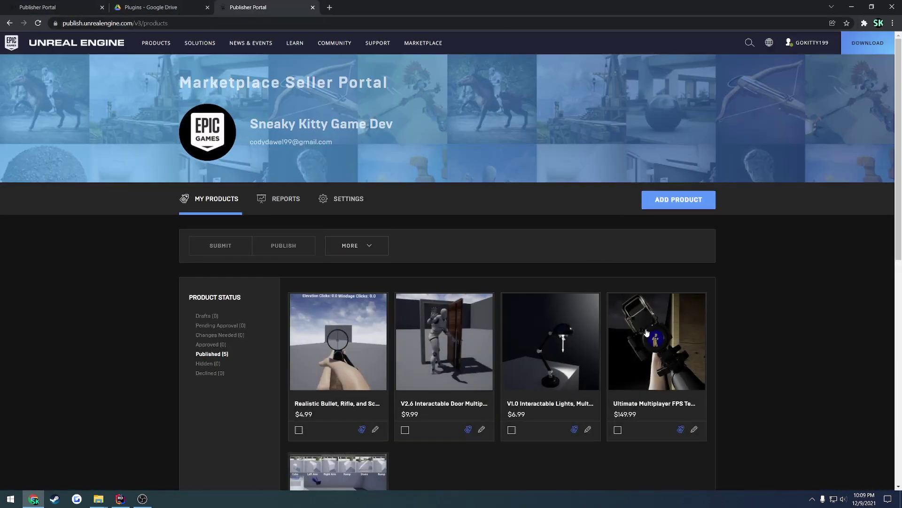
click(647, 332)
scroll(514, 260, down, 20)
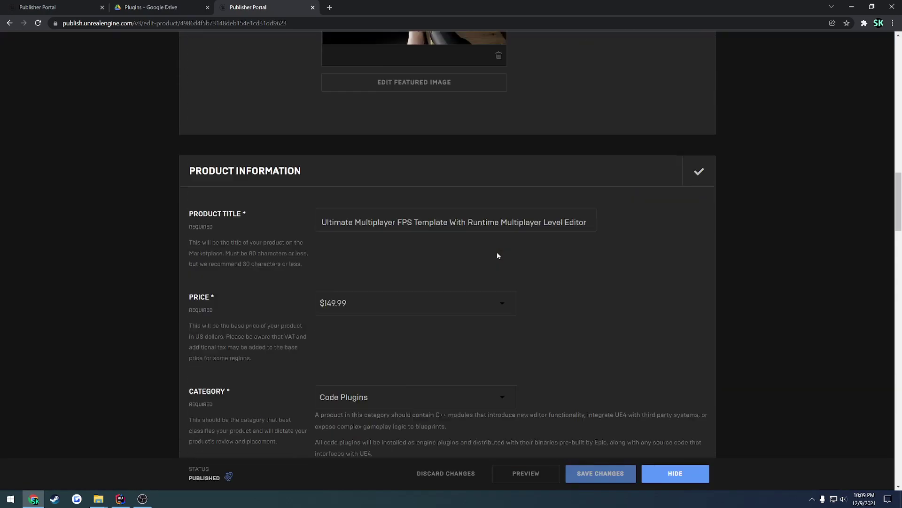
scroll(484, 241, down, 20)
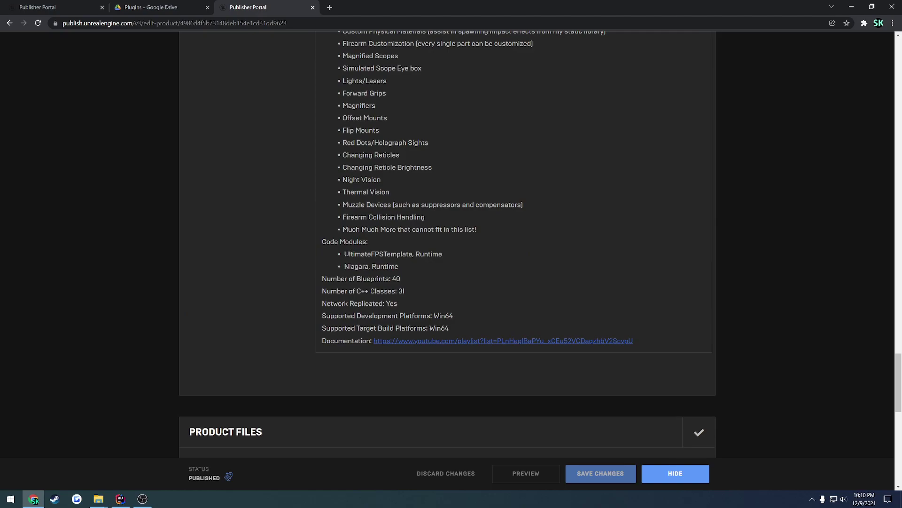
drag(345, 254, 412, 253)
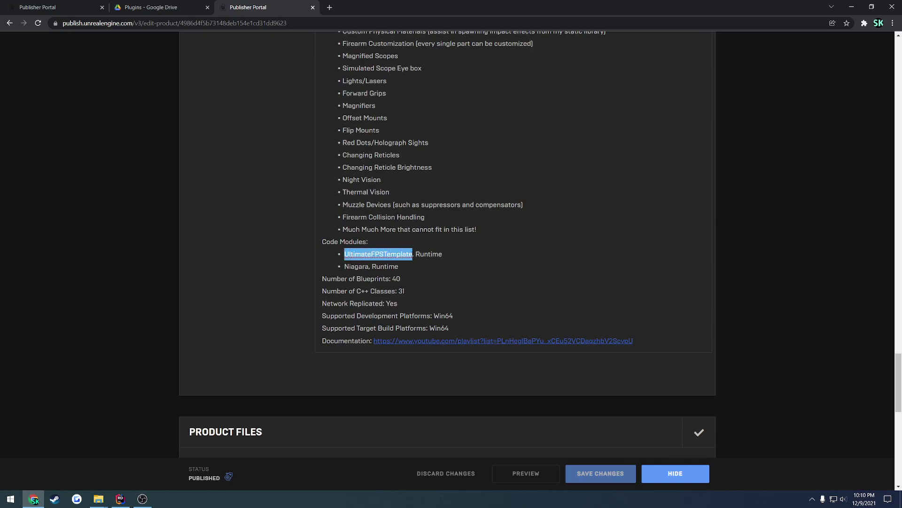
drag(415, 254, 447, 254)
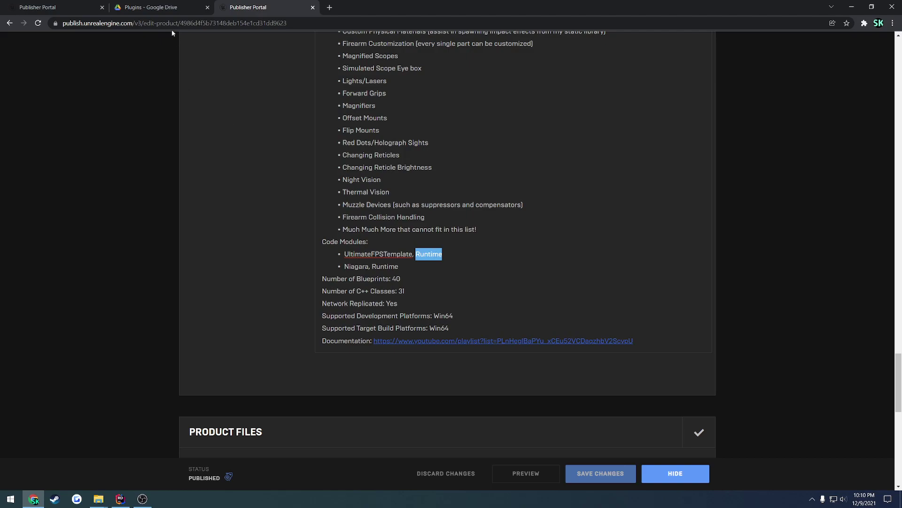
- Enter the SpawnAssistant Runtime code module and 1 Blueprint in Technical Information
click(52, 7)
text(SpawnAssistant)
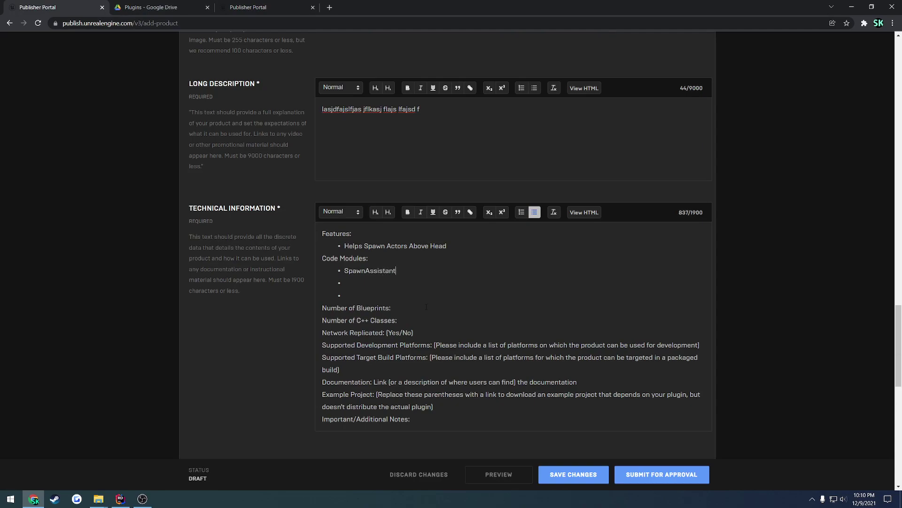
text(, Runtime)
key(Delete)
key(Delete)
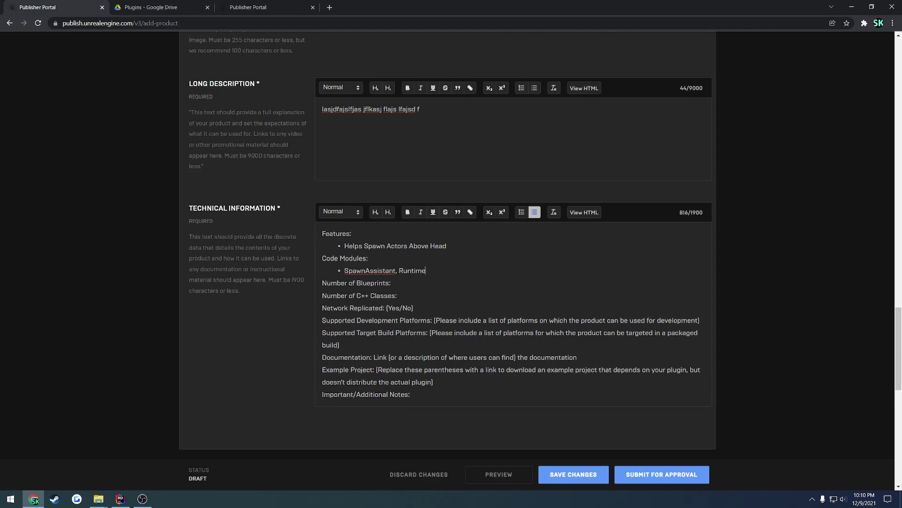
click(406, 282)
text(1)
- Set Network Replicated to No and both development and target platforms to Win64
drag(416, 308, 387, 308)
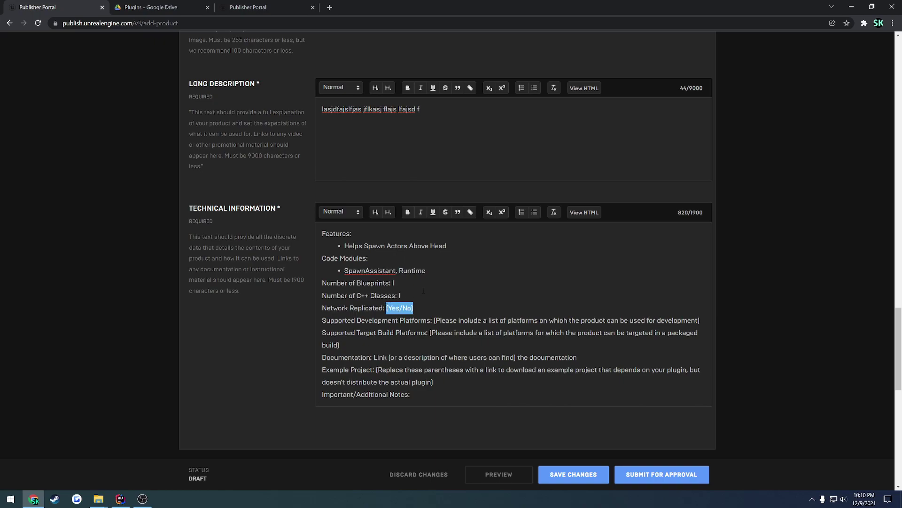
text(No)
drag(700, 320, 435, 321)
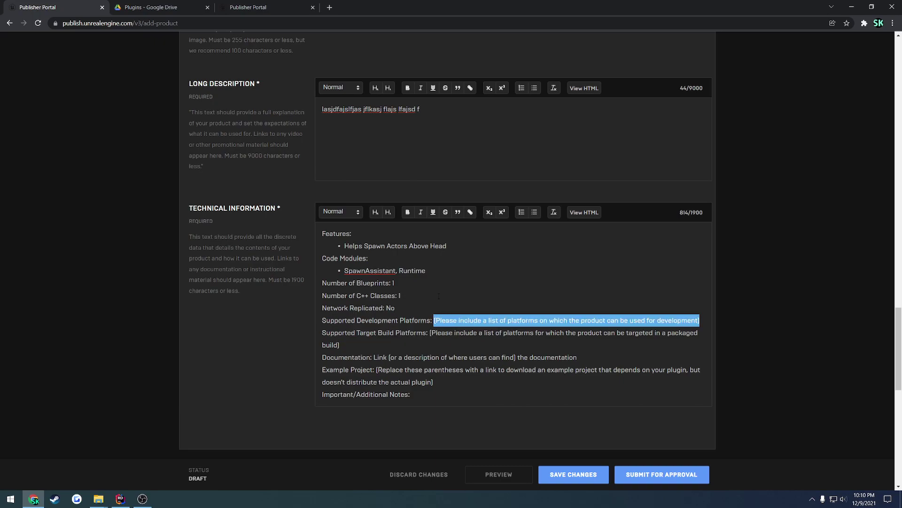
text(Win)
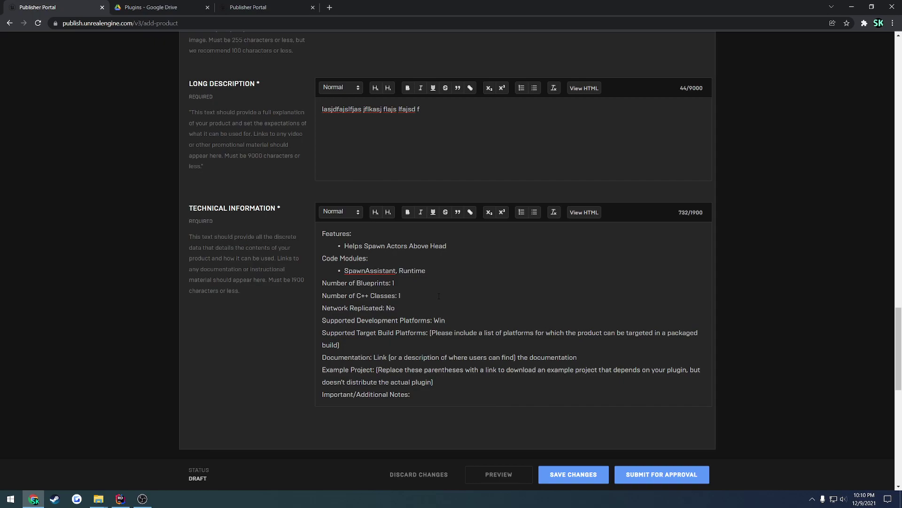
text(64)
drag(453, 321, 340, 344)
key(BackSpace)
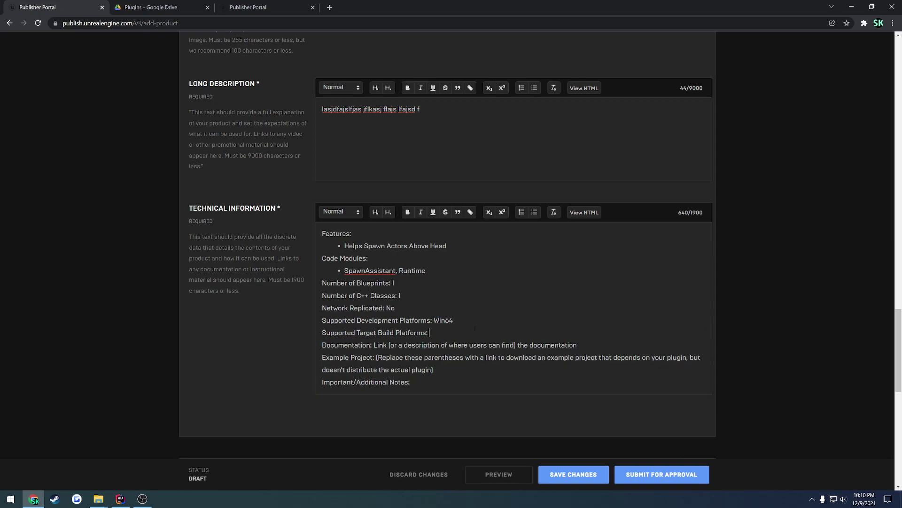
text(Win64)
- Set documentation to YourDocumentation.com and delete the Example Project line
drag(581, 345, 375, 345)
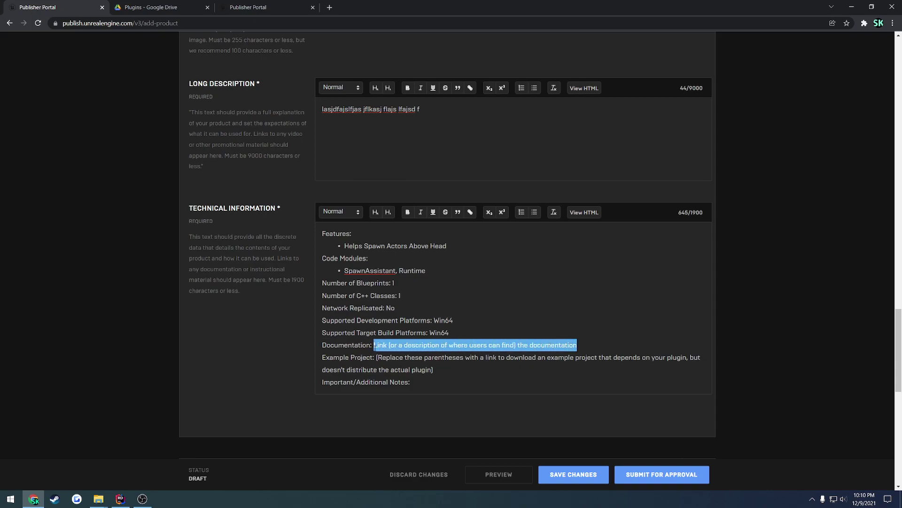
key(BackSpace)
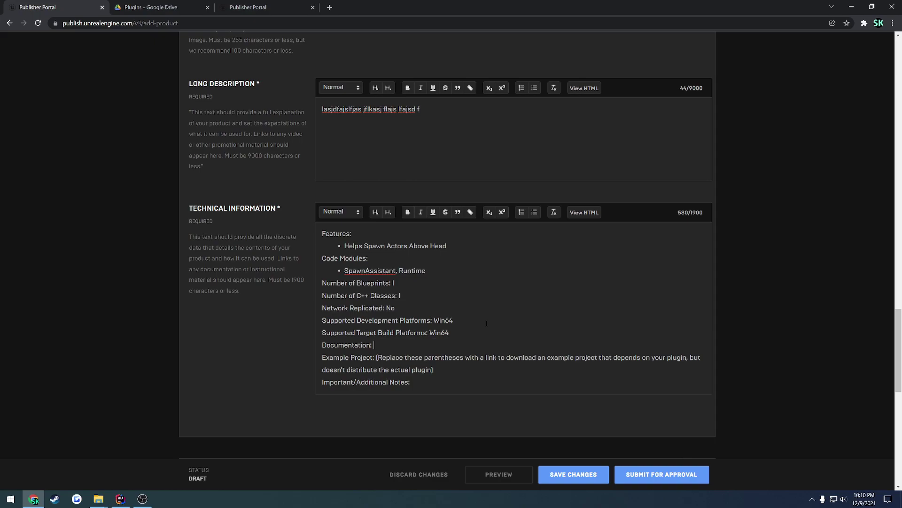
text(YourDocumentation.com)
drag(472, 342, 374, 345)
click(437, 345)
mouse_move(376, 357)
mouse_down()
mouse_move(446, 370)
mouse_move(377, 358)
mouse_up()
right_click(445, 369)
key(Escape)
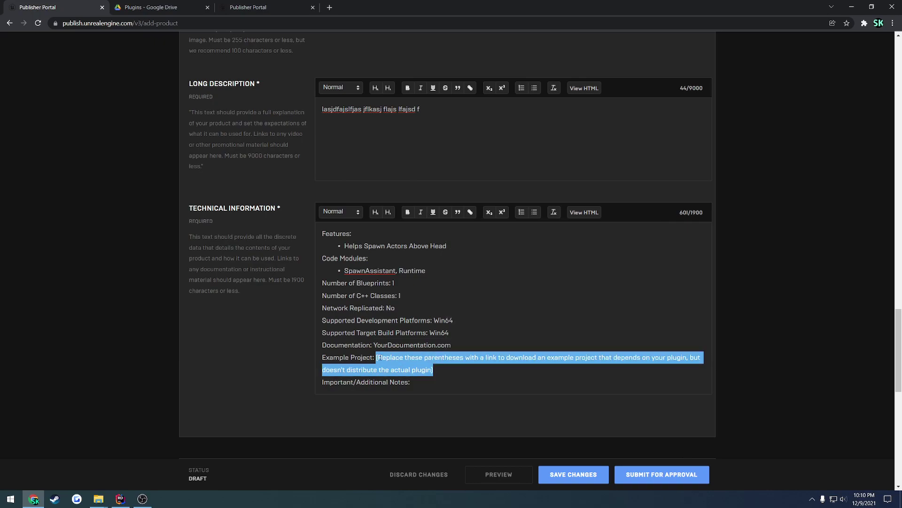
drag(452, 370, 315, 361)
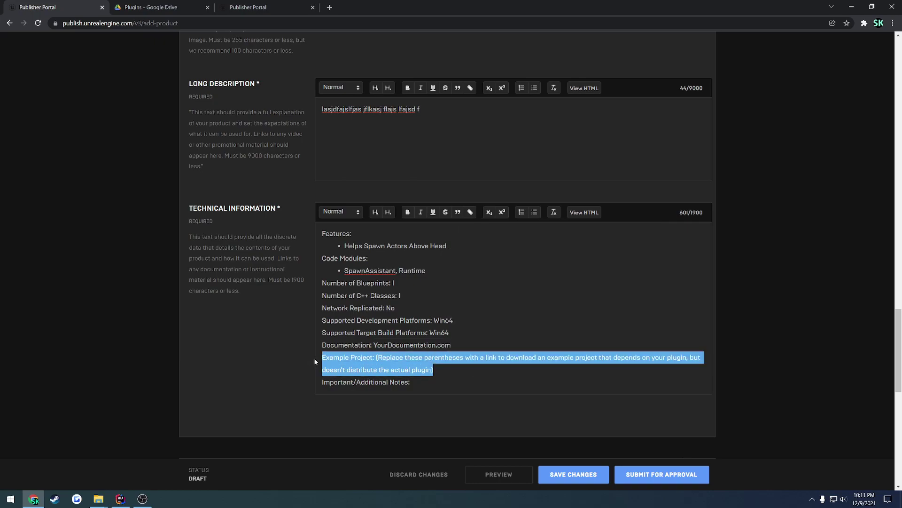
key(BackSpace)
- Preview the product page to check the description, then close the preview
scroll(361, 337, up, 5)
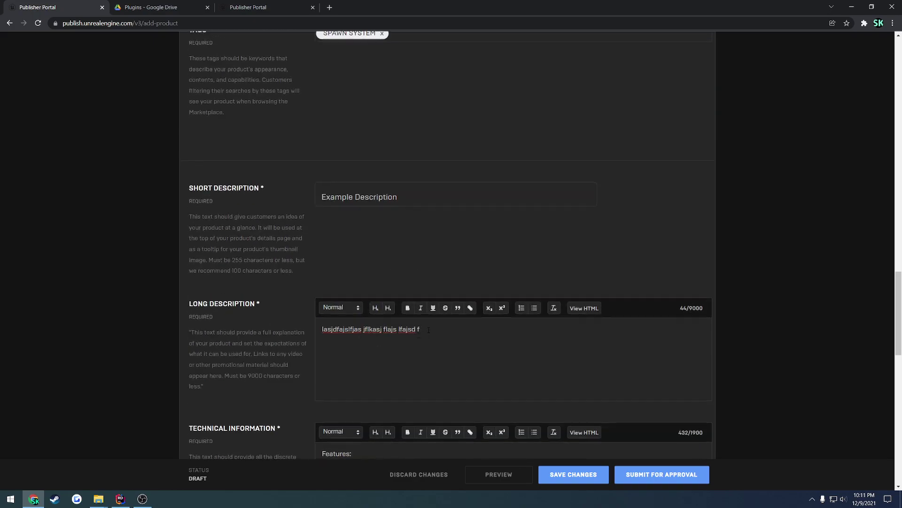
scroll(415, 336, down, 3)
click(498, 474)
scroll(437, 386, down, 2)
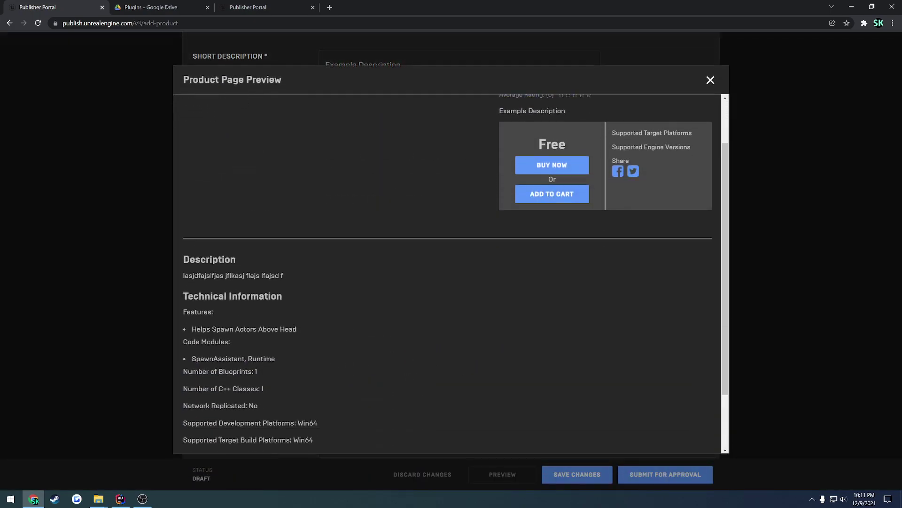
drag(287, 246, 183, 231)
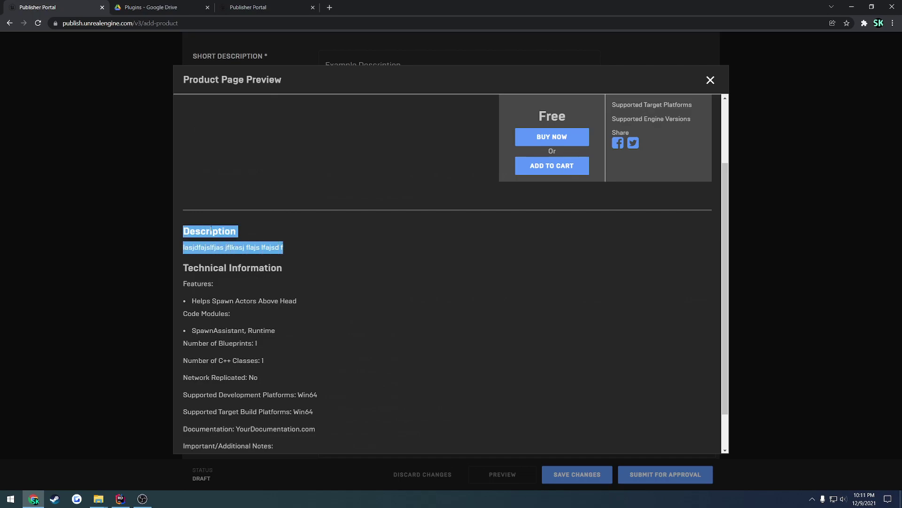
click(266, 248)
drag(285, 247, 177, 249)
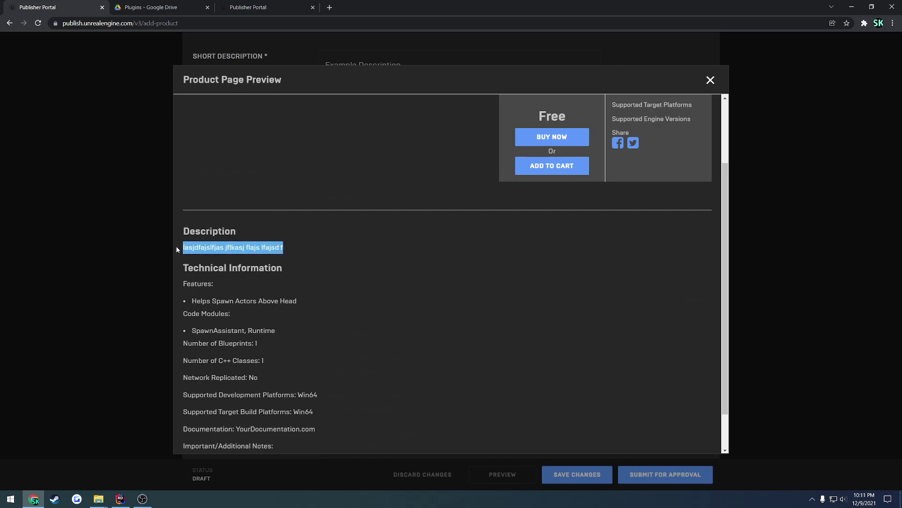
click(147, 239)
- Delete the Important/Additional Notes line so Technical Information ends at YourDocumentation.com
scroll(416, 282, down, 2)
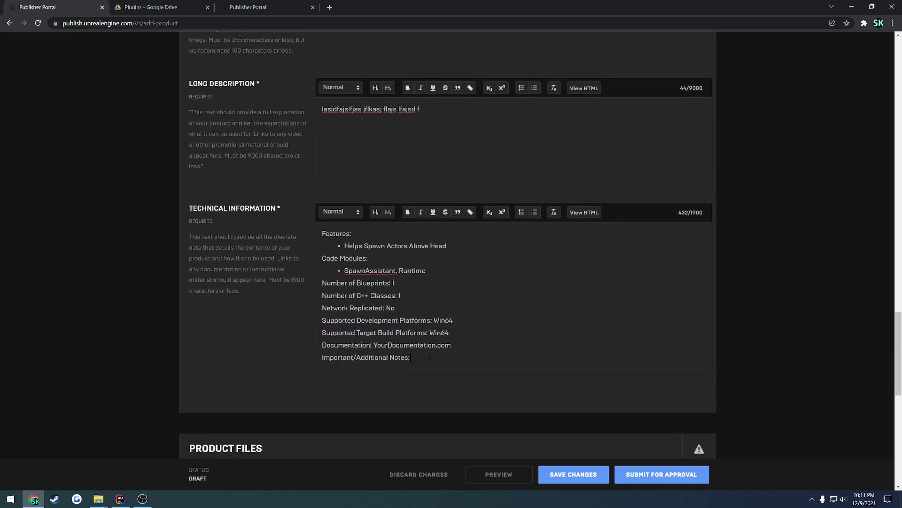
drag(429, 356, 315, 358)
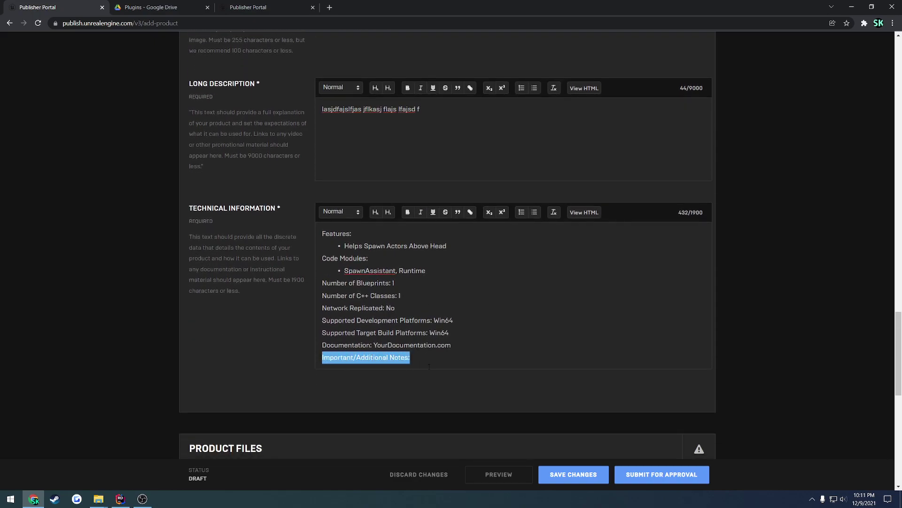
key(BackSpace)
key(BackSpace)
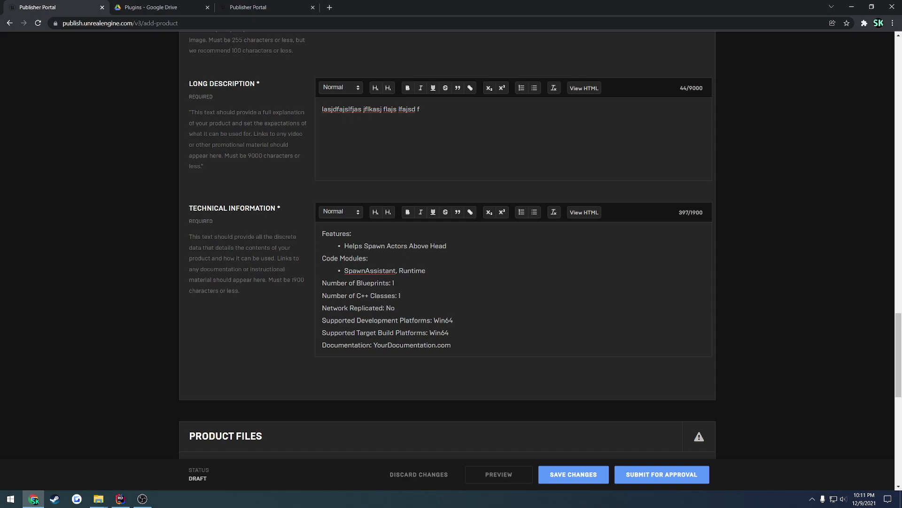
scroll(283, 268, up, 20)
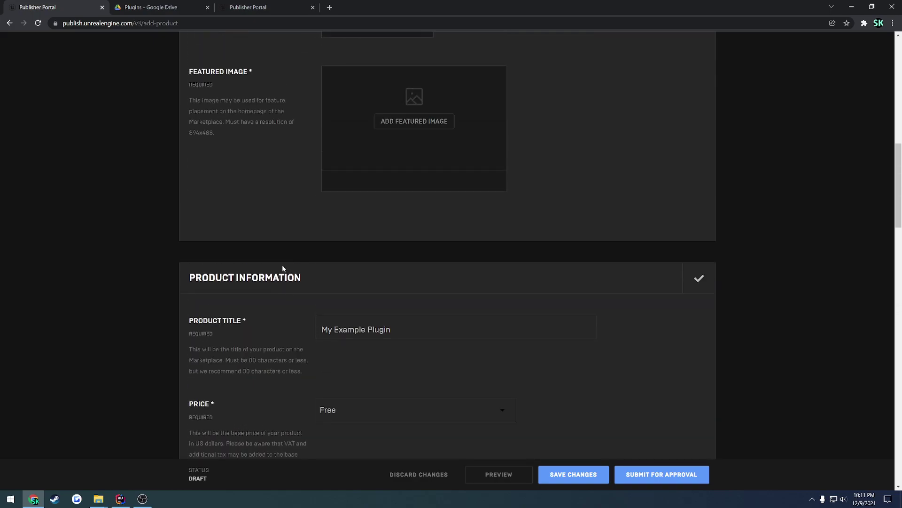
scroll(283, 266, up, 9)
scroll(254, 217, down, 3)
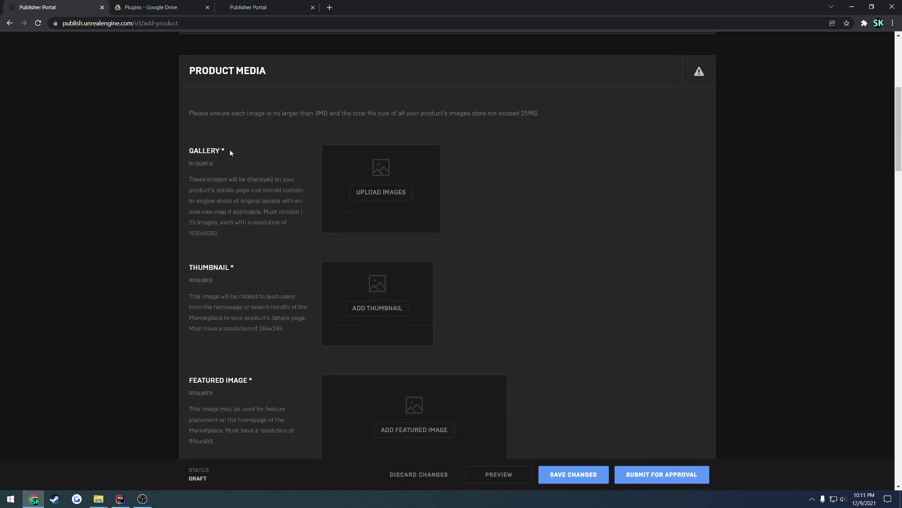
click(384, 196)
click(218, 91)
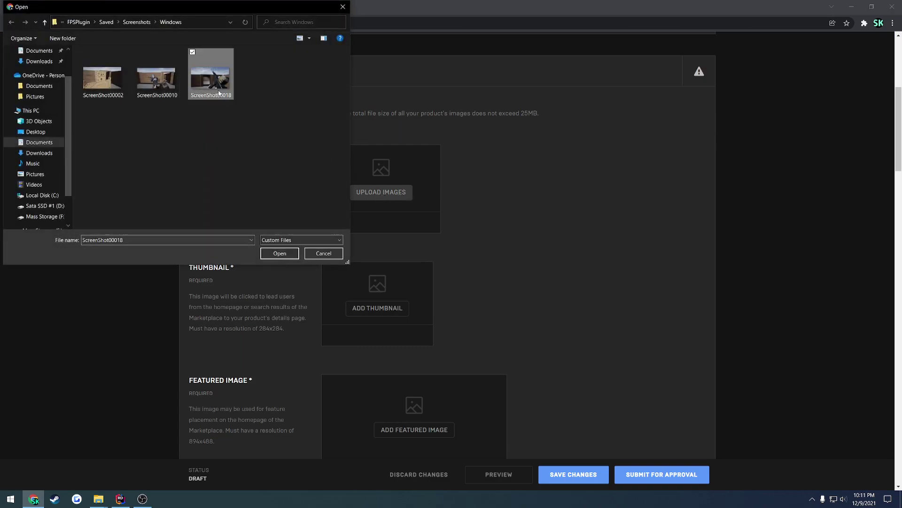
click(332, 256)
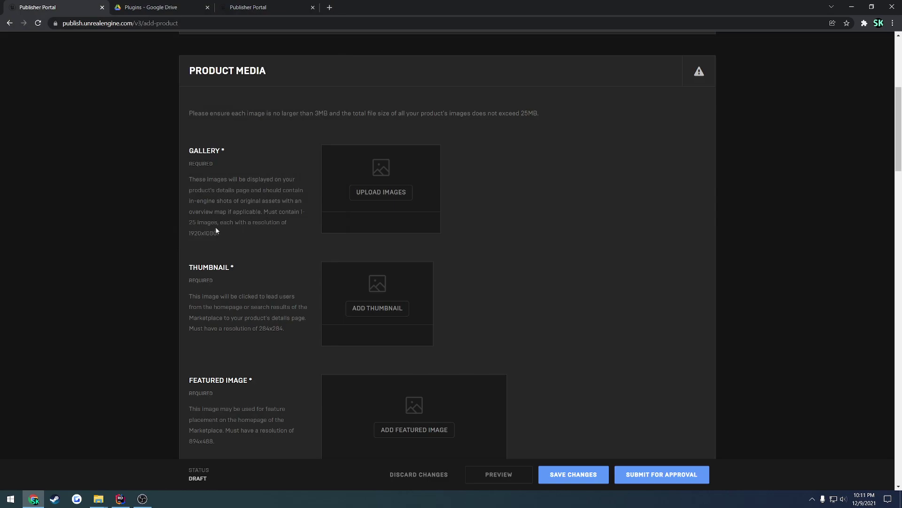
drag(198, 222, 187, 237)
click(190, 222)
click(248, 264)
scroll(263, 286, down, 2)
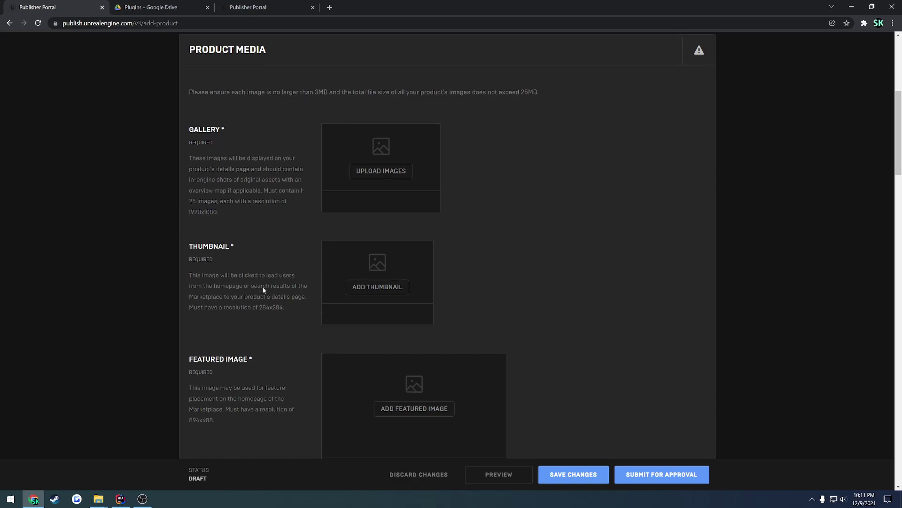
drag(283, 240, 259, 241)
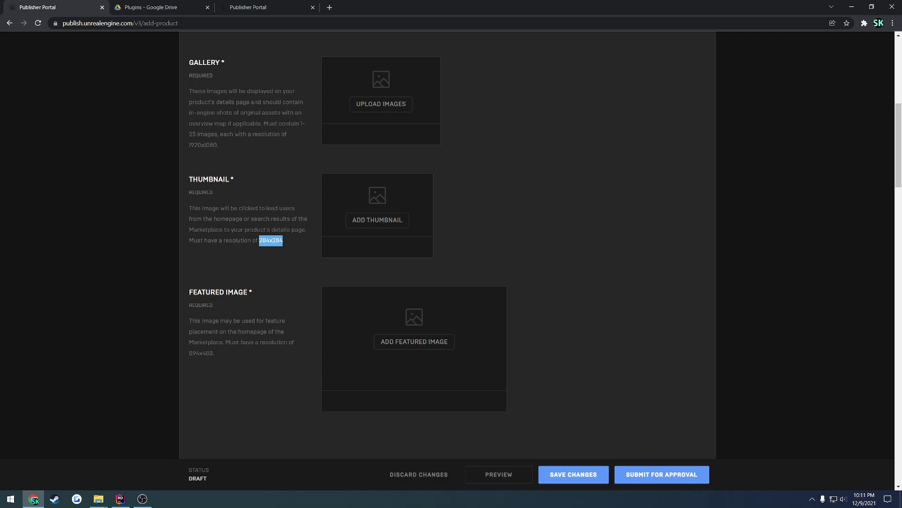
drag(189, 62, 238, 68)
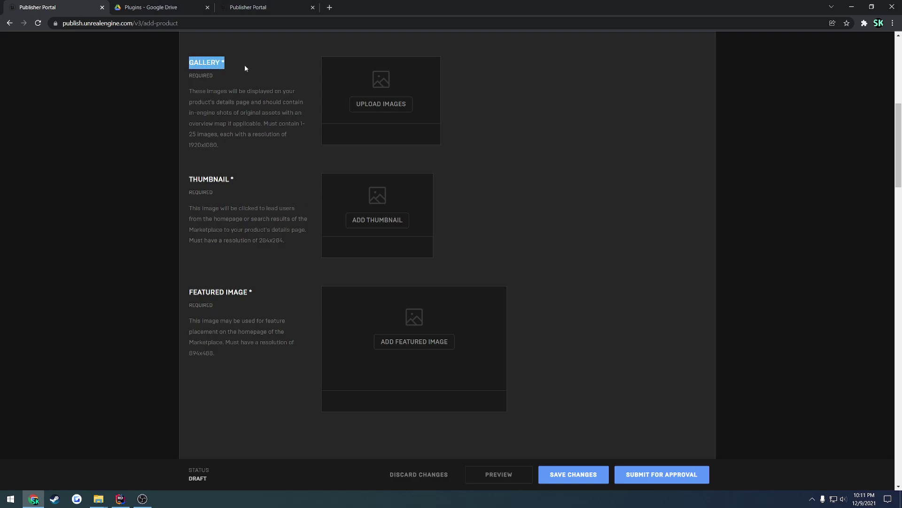
click(244, 67)
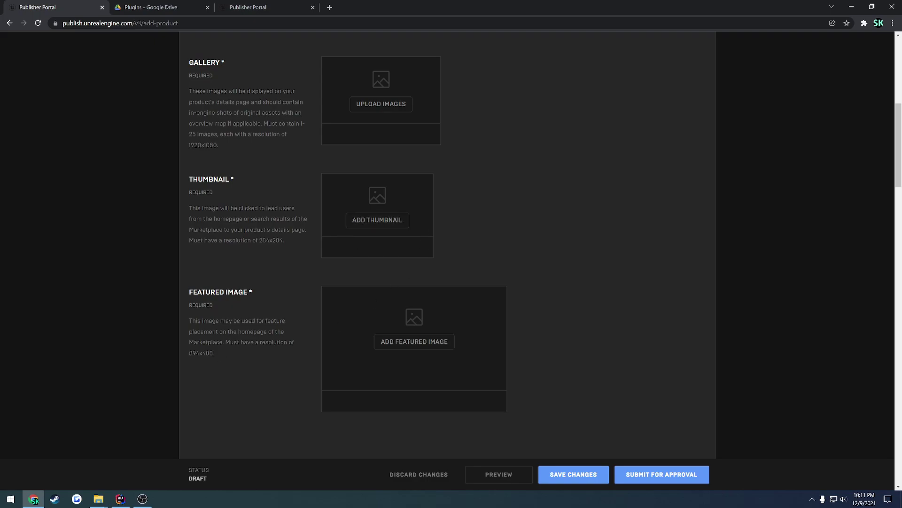
drag(193, 292, 252, 293)
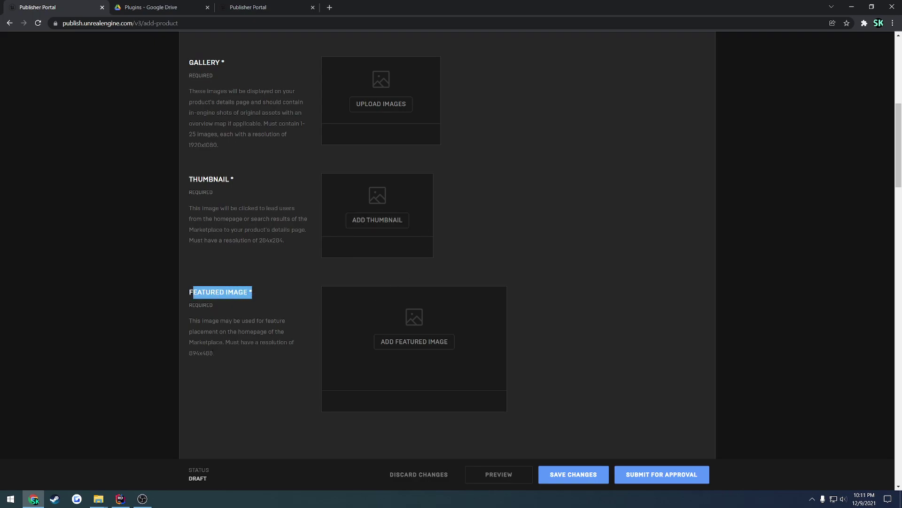
double_click(194, 353)
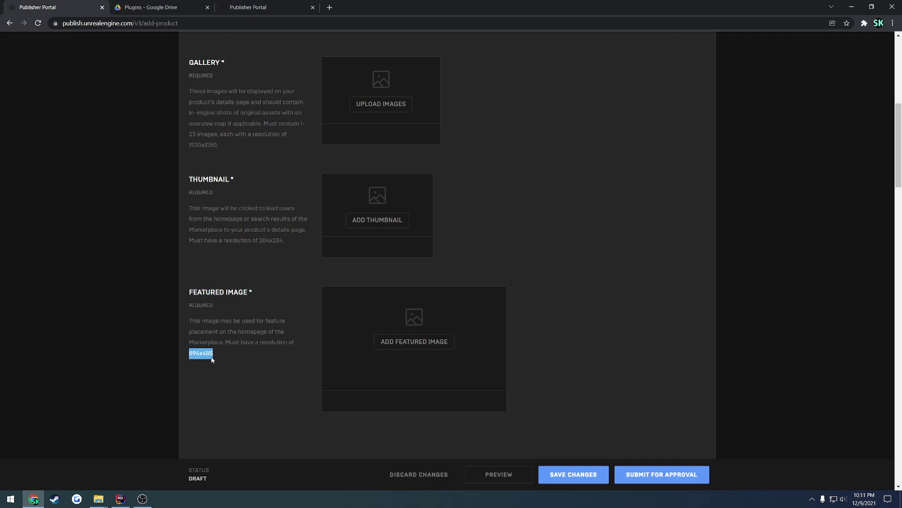
click(231, 358)
scroll(294, 291, down, 15)
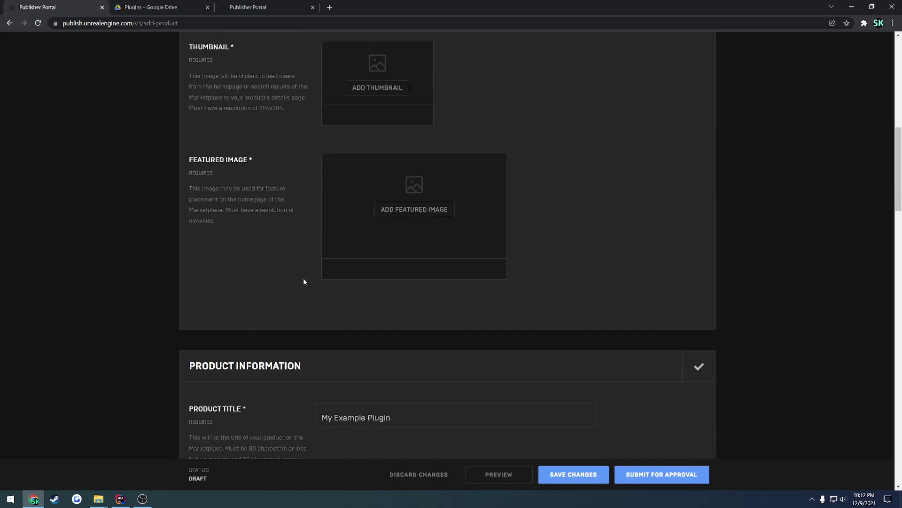
- Add a new project version row under Project Versions
scroll(294, 278, down, 11)
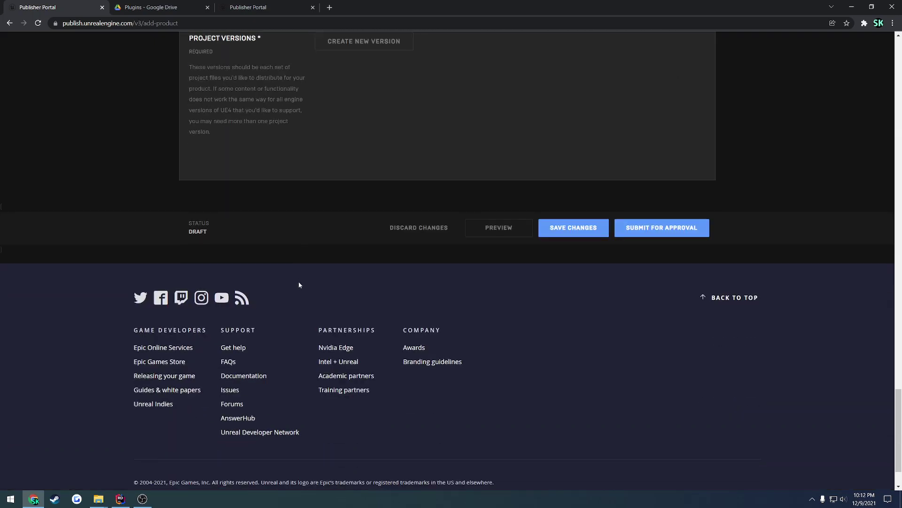
scroll(311, 276, up, 3)
drag(261, 172, 189, 172)
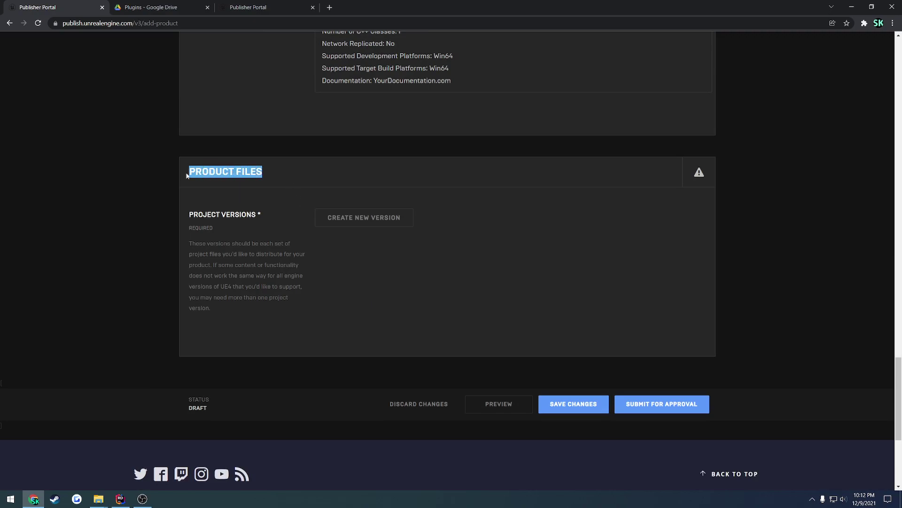
click(298, 174)
drag(188, 214, 262, 212)
click(216, 217)
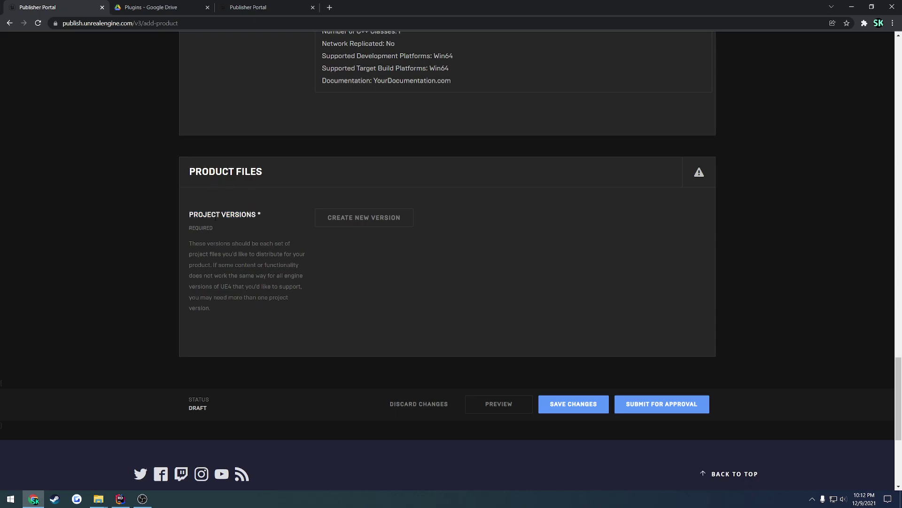
click(336, 222)
- Title the new project version 'V1.0 4.27'
scroll(349, 297, down, 1)
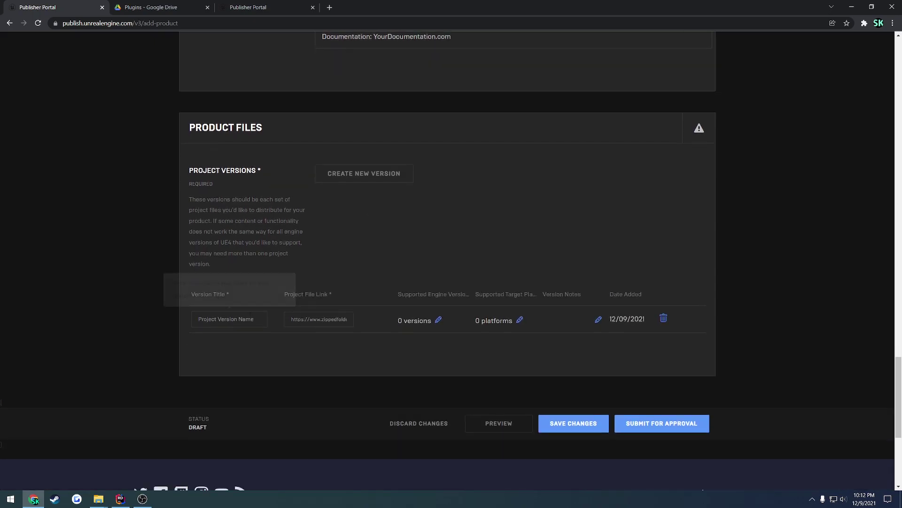
click(230, 318)
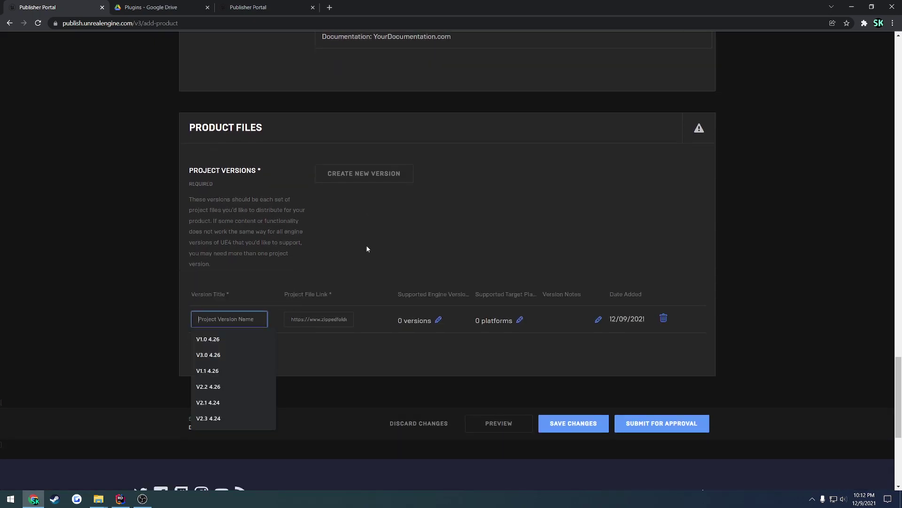
key(Down)
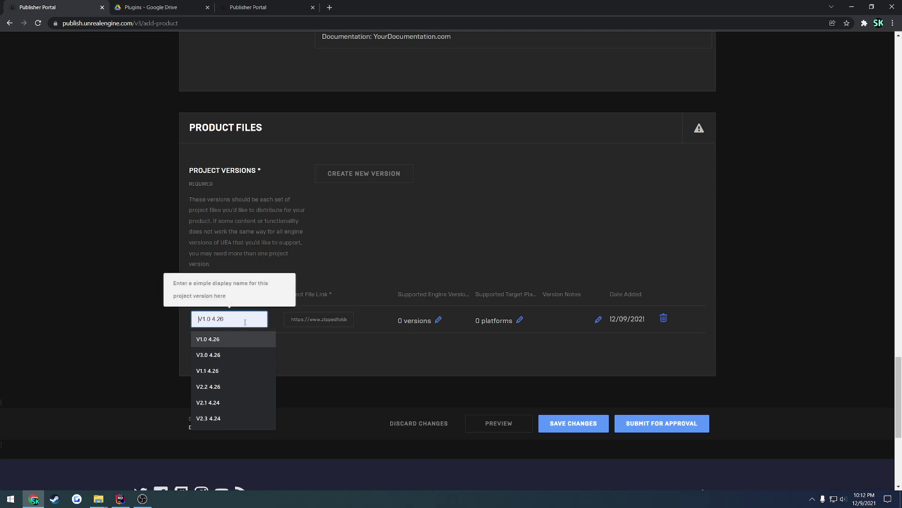
text(V1.0)
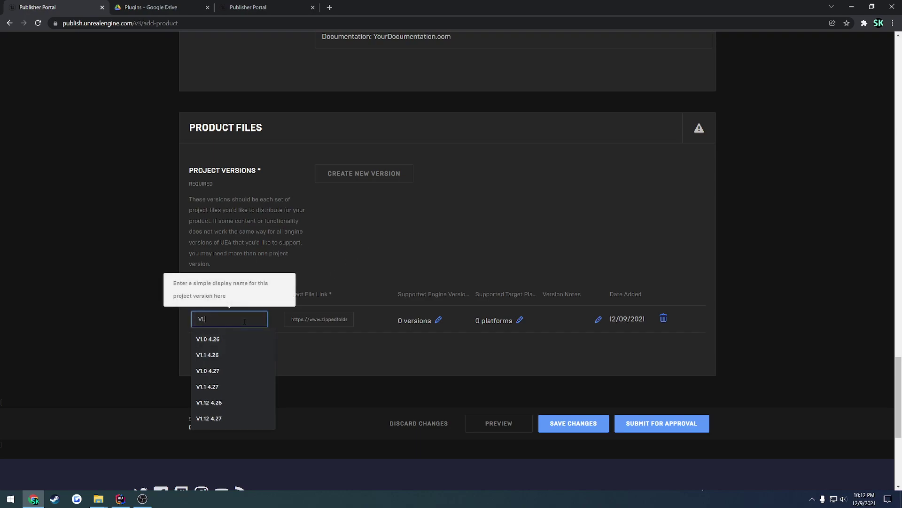
text( 4.27)
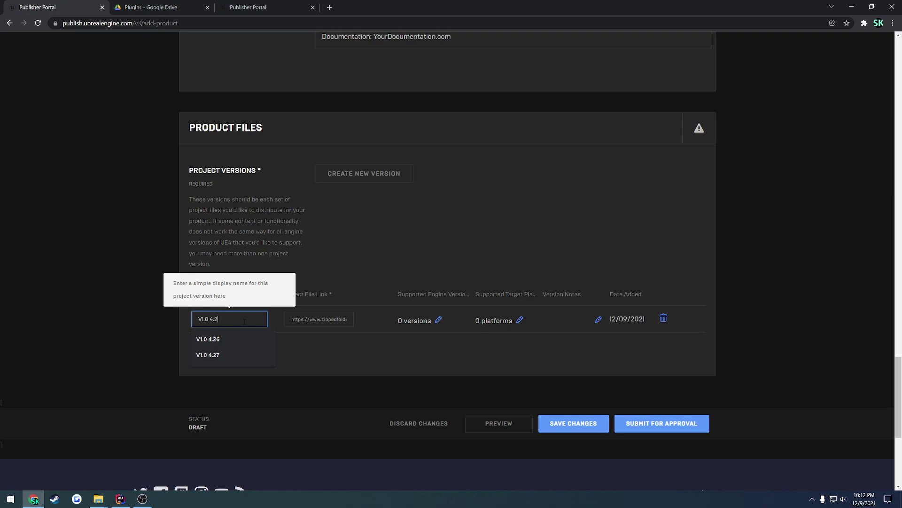
click(374, 281)
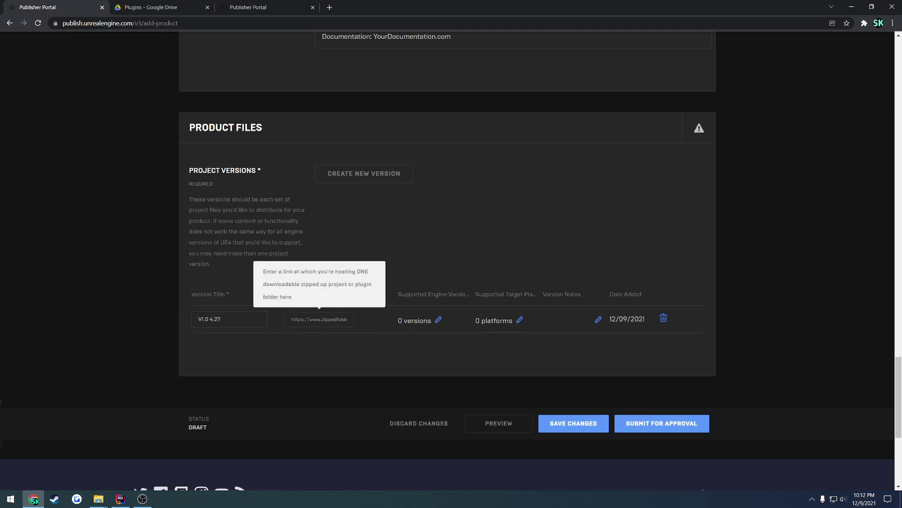
click(329, 319)
click(363, 260)
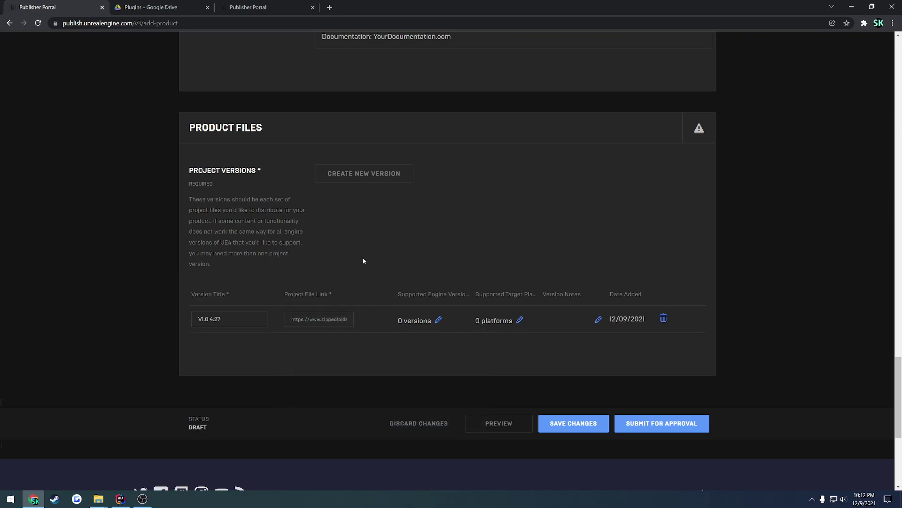
- Share Youtube Tutorial Plugin 4.27.zip with anyone with the link and copy the link
key(ctrl+Tab)
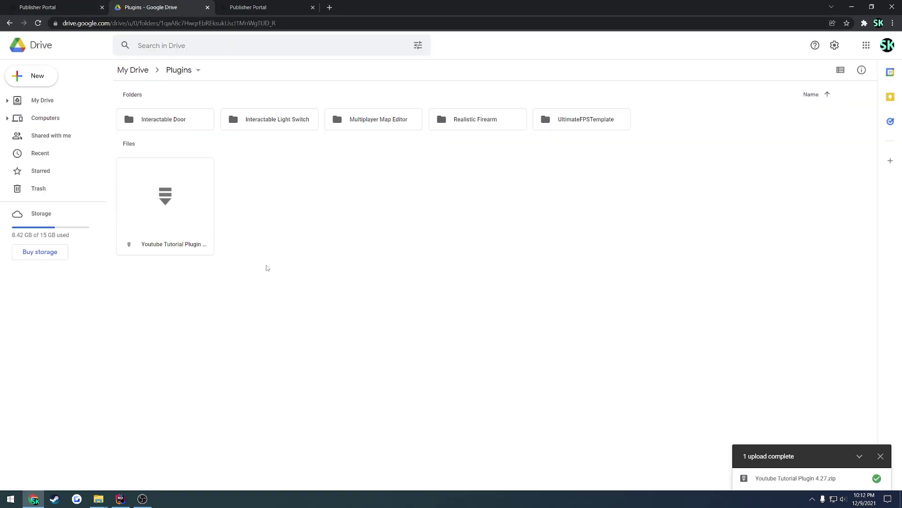
right_click(172, 242)
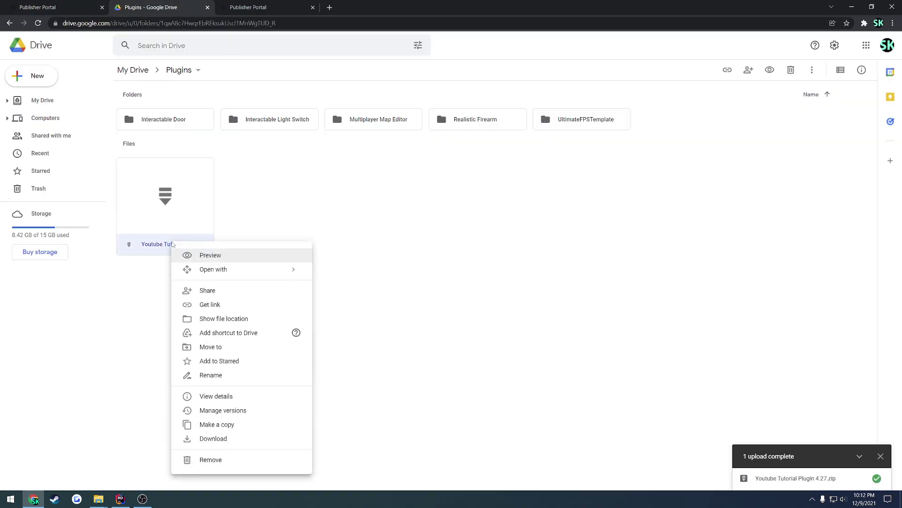
click(208, 291)
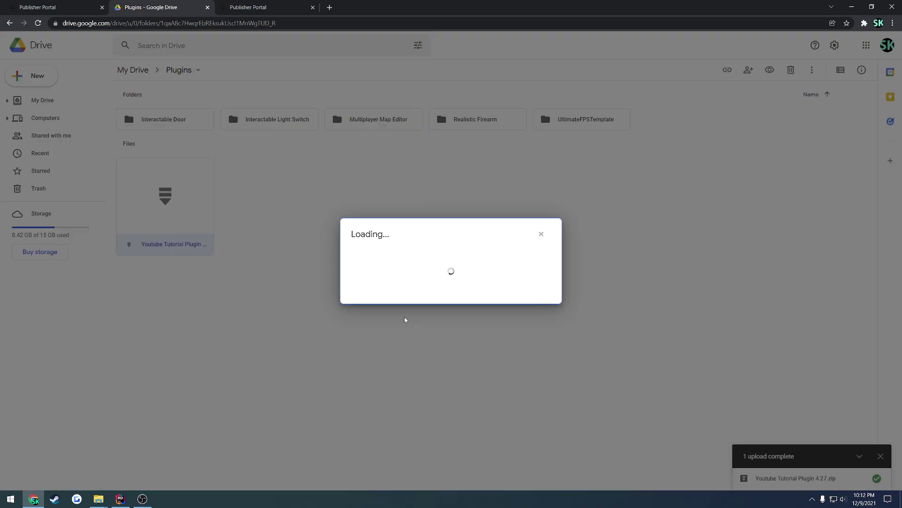
click(356, 334)
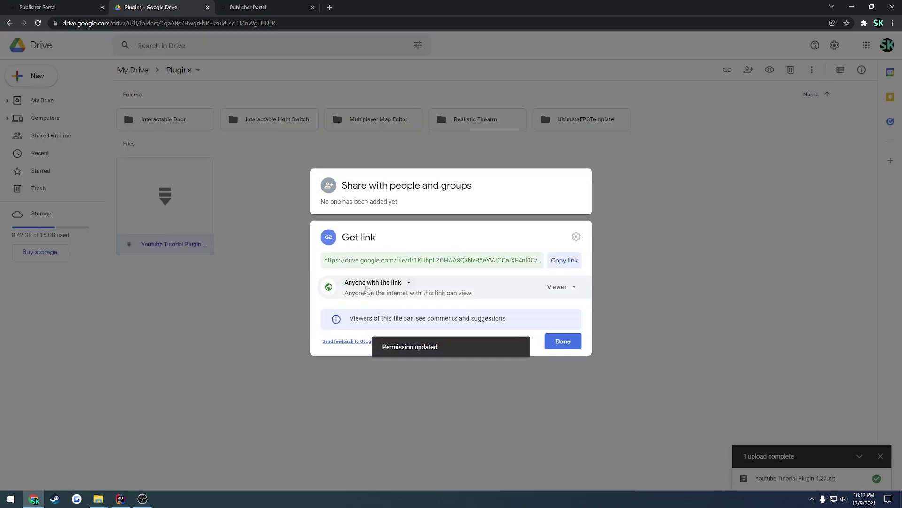
click(564, 260)
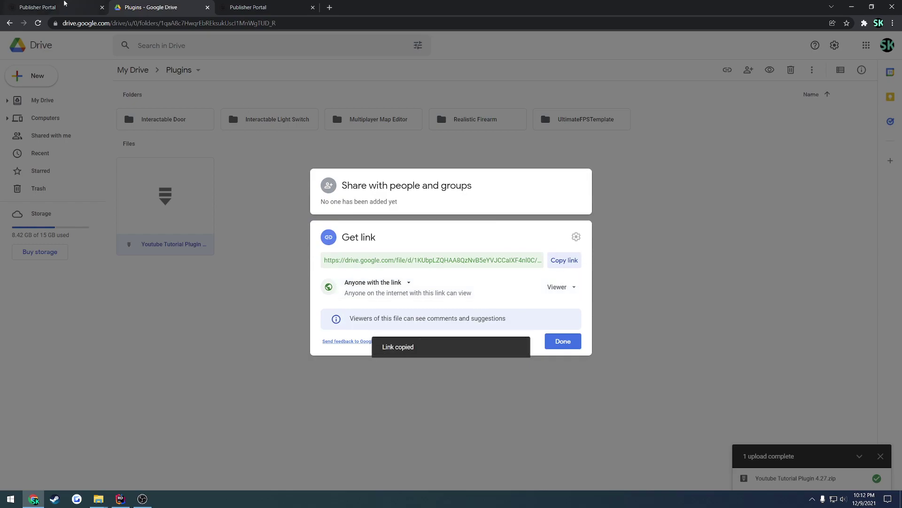
click(38, 7)
click(311, 319)
- Paste the Google Drive link into the version's Project File Link
key(ctrl+v)
click(446, 267)
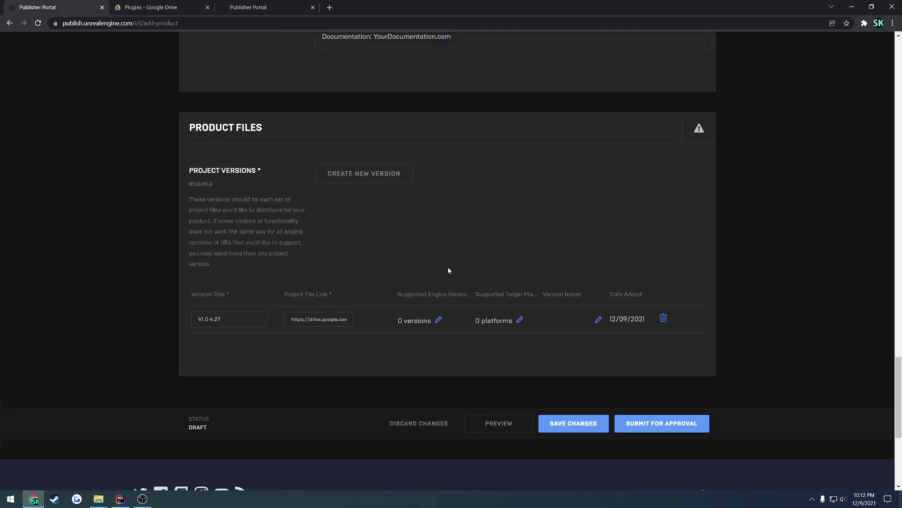
drag(399, 294, 465, 294)
- Set supported engine version 4.27 and target platform Windows 64-bit for V1.0 4.27
click(438, 319)
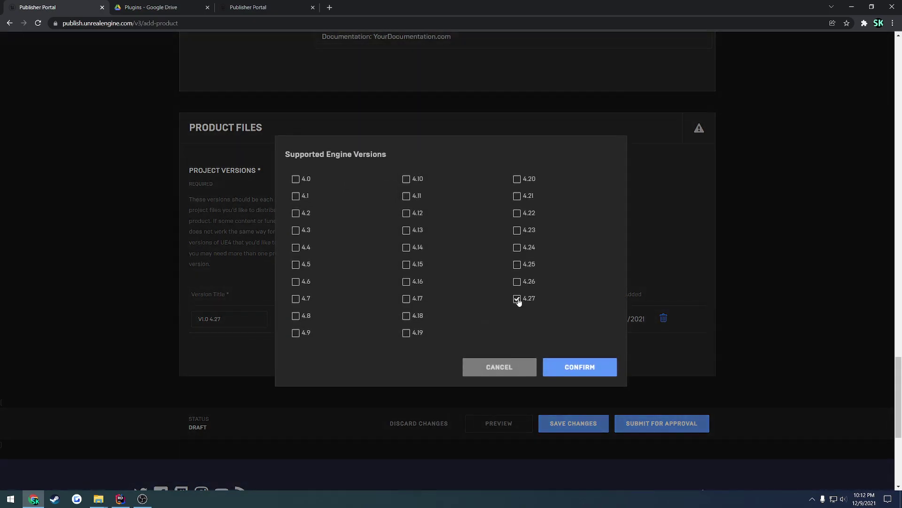
click(517, 282)
click(517, 265)
click(517, 264)
click(517, 281)
click(518, 284)
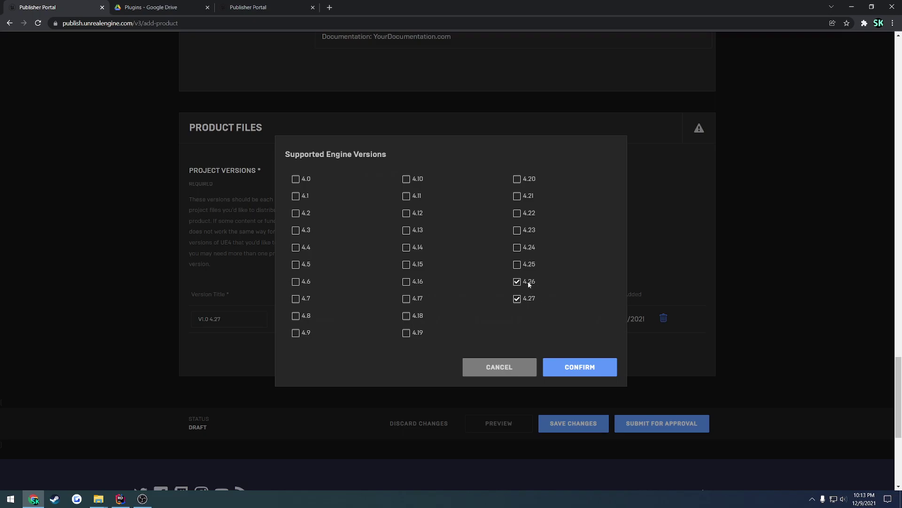
click(574, 369)
click(520, 319)
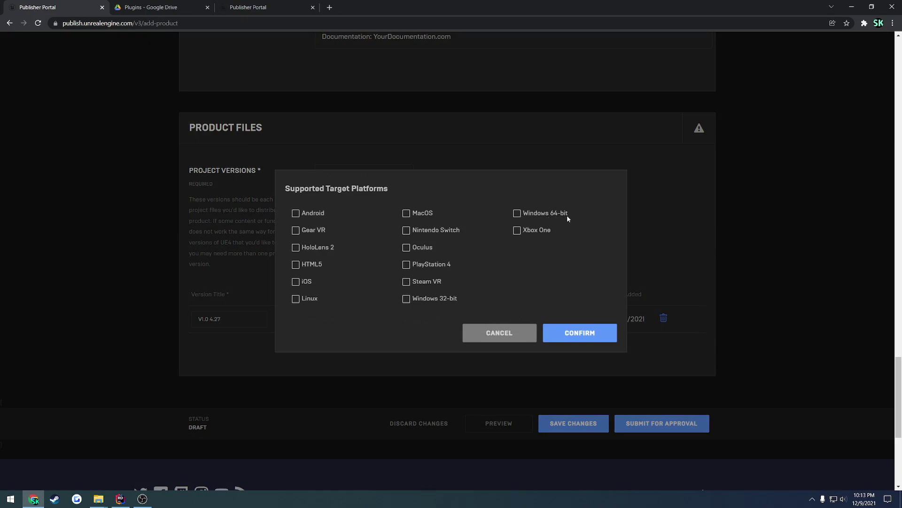
click(579, 333)
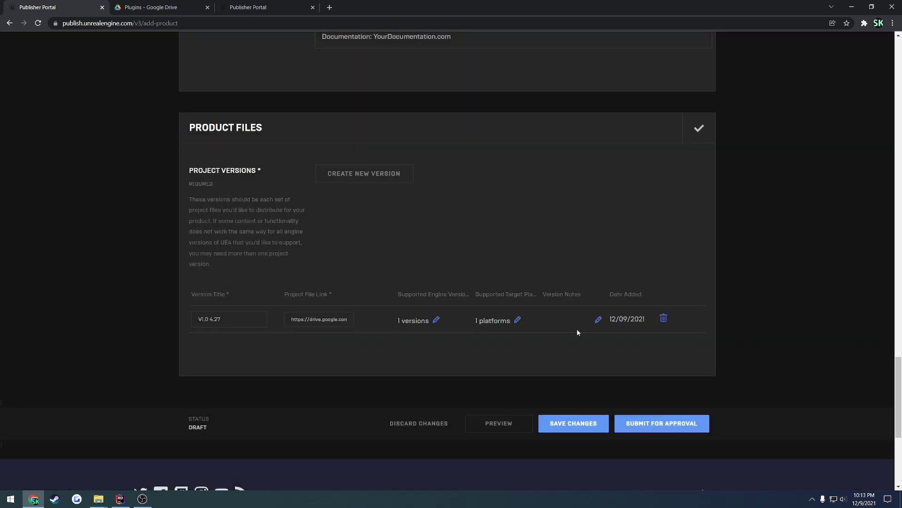
click(598, 319)
click(359, 241)
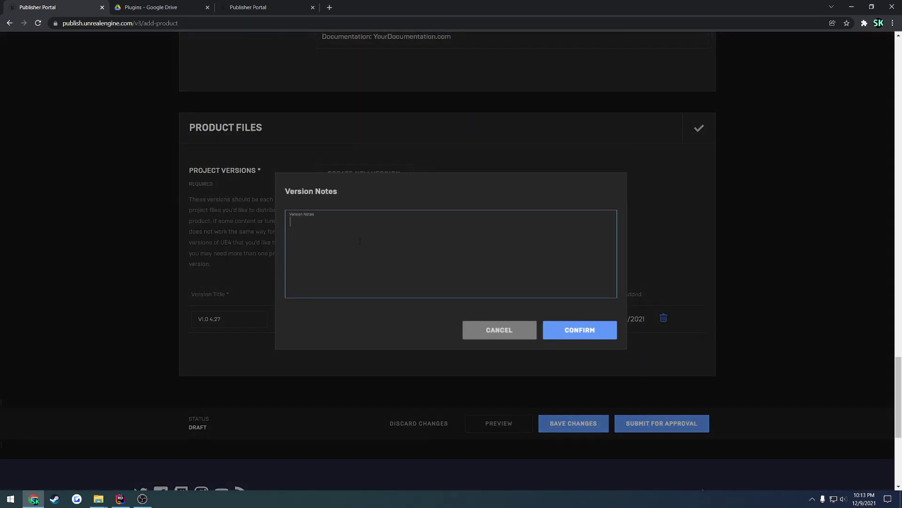
text(asdfasfd)
click(497, 336)
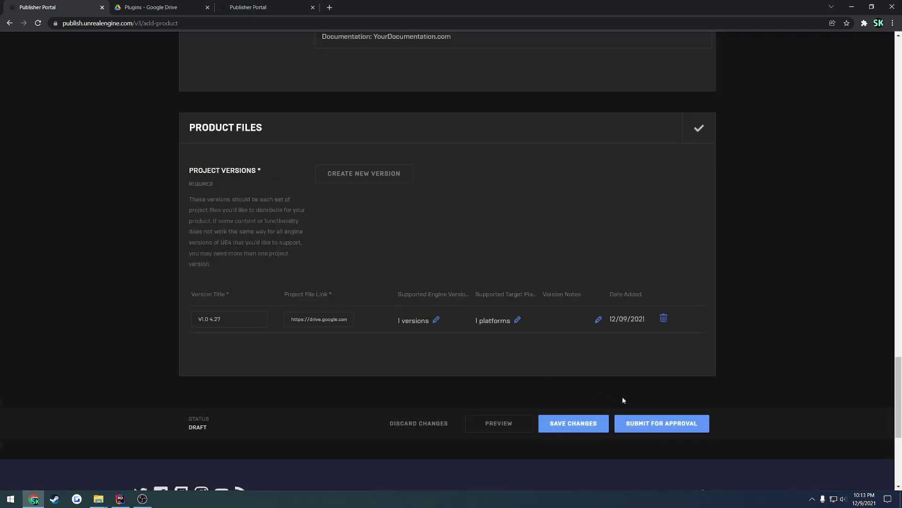
scroll(551, 367, up, 13)
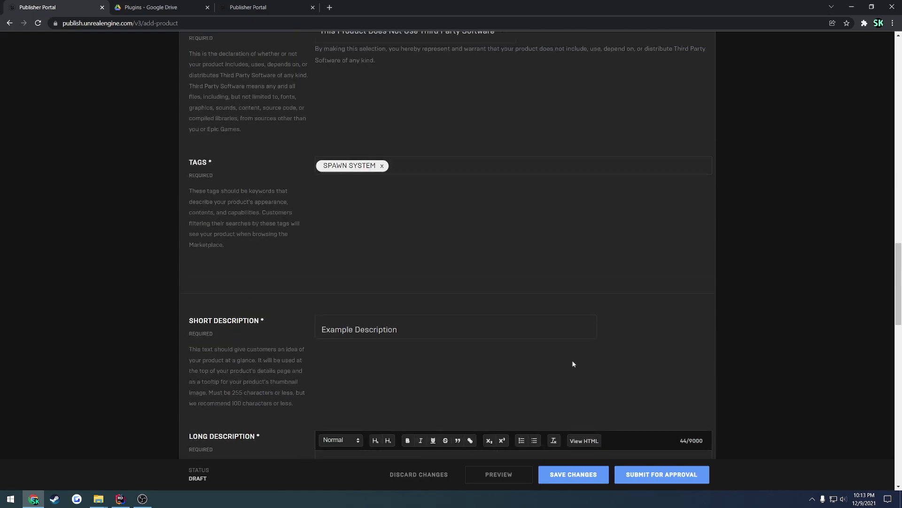
scroll(573, 363, up, 10)
scroll(383, 307, down, 20)
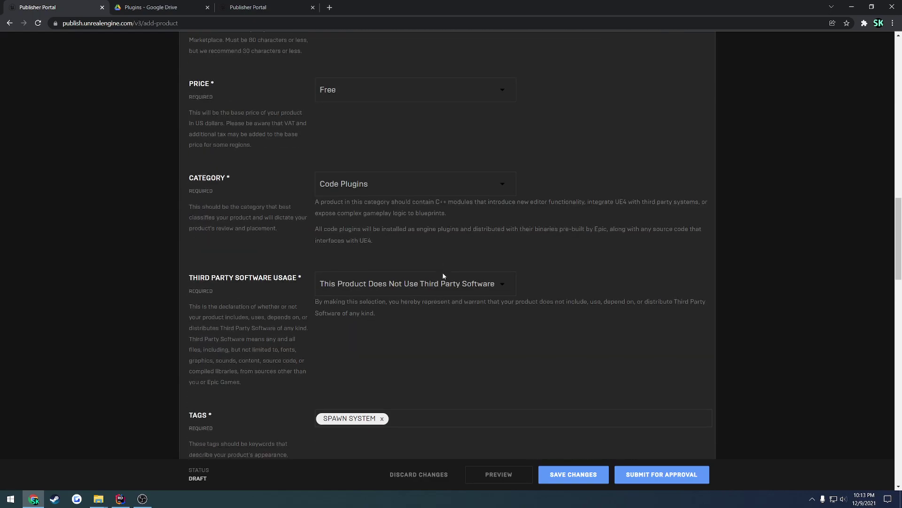
scroll(302, 211, up, 3)
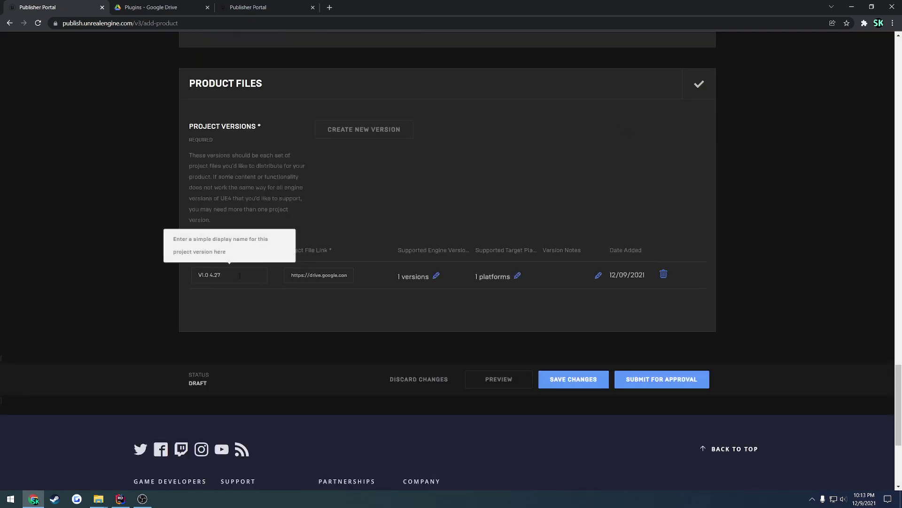
drag(197, 275, 306, 304)
click(312, 306)
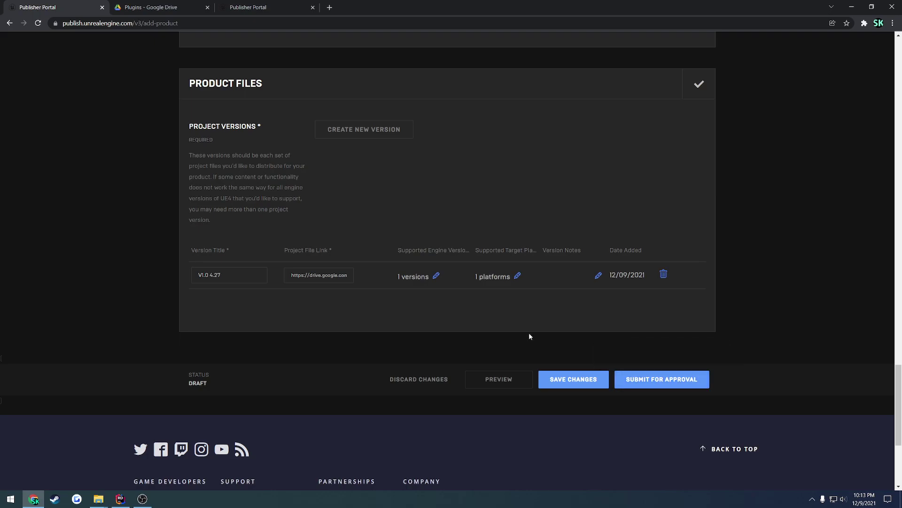
scroll(529, 336, up, 1)
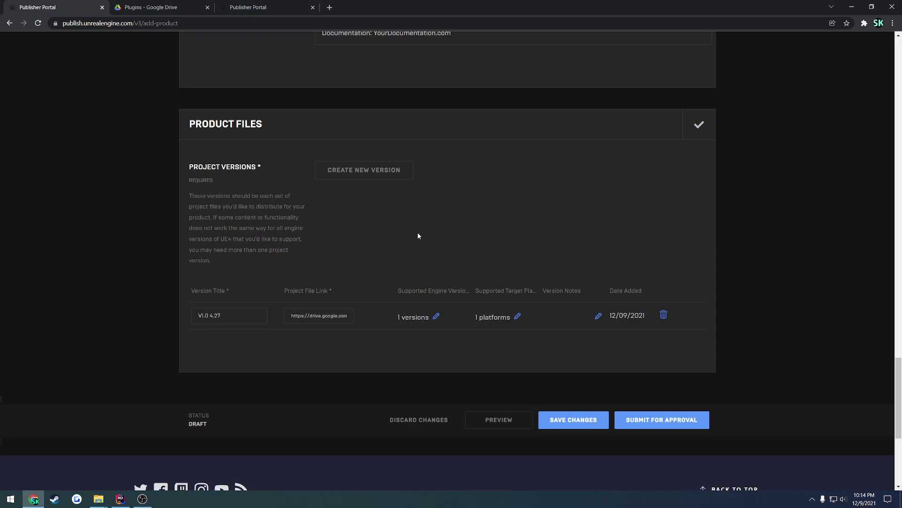
click(431, 496)
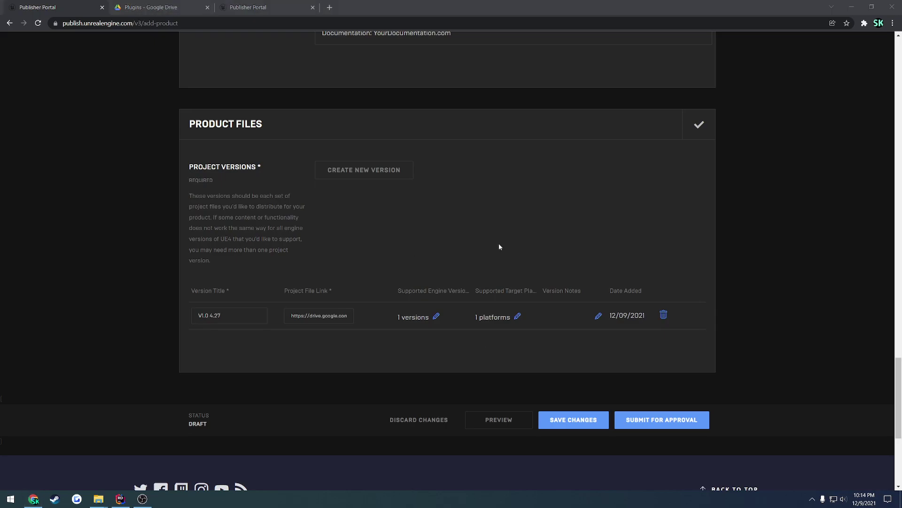